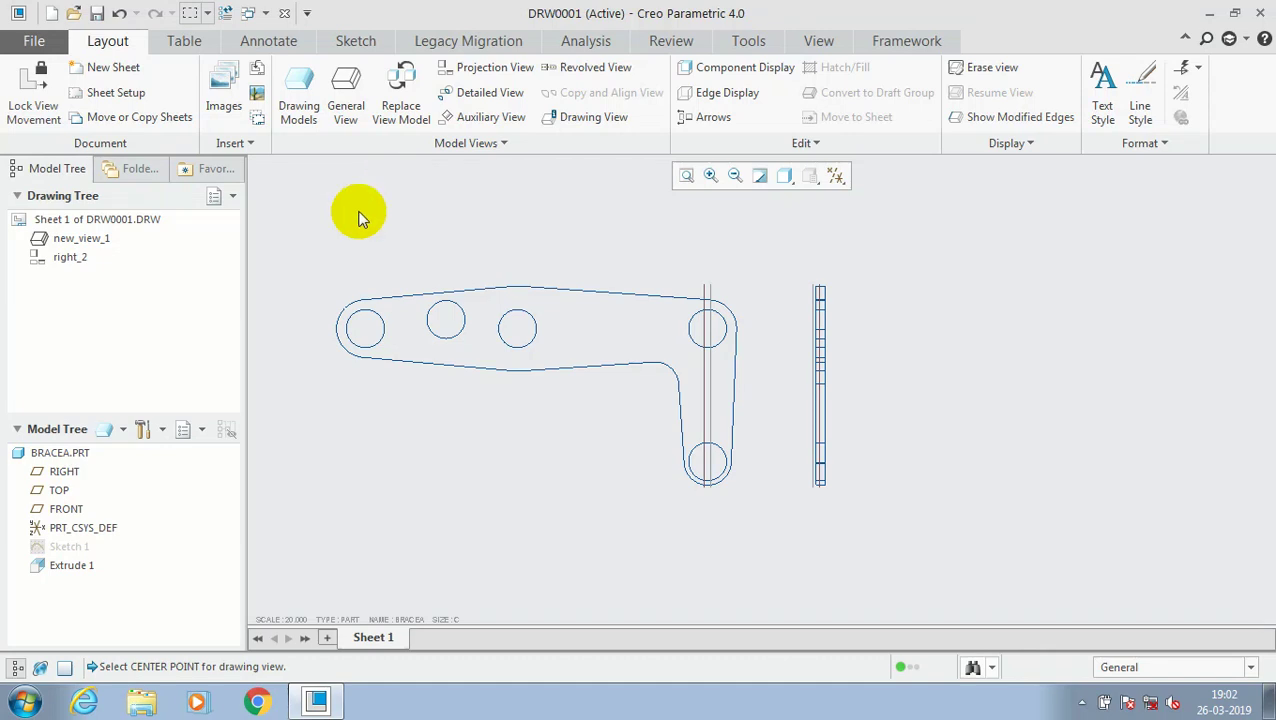
# Step: Dimension the hole at the bend with an R0.25 radius placed above the bracket
pyautogui.click(271, 41)
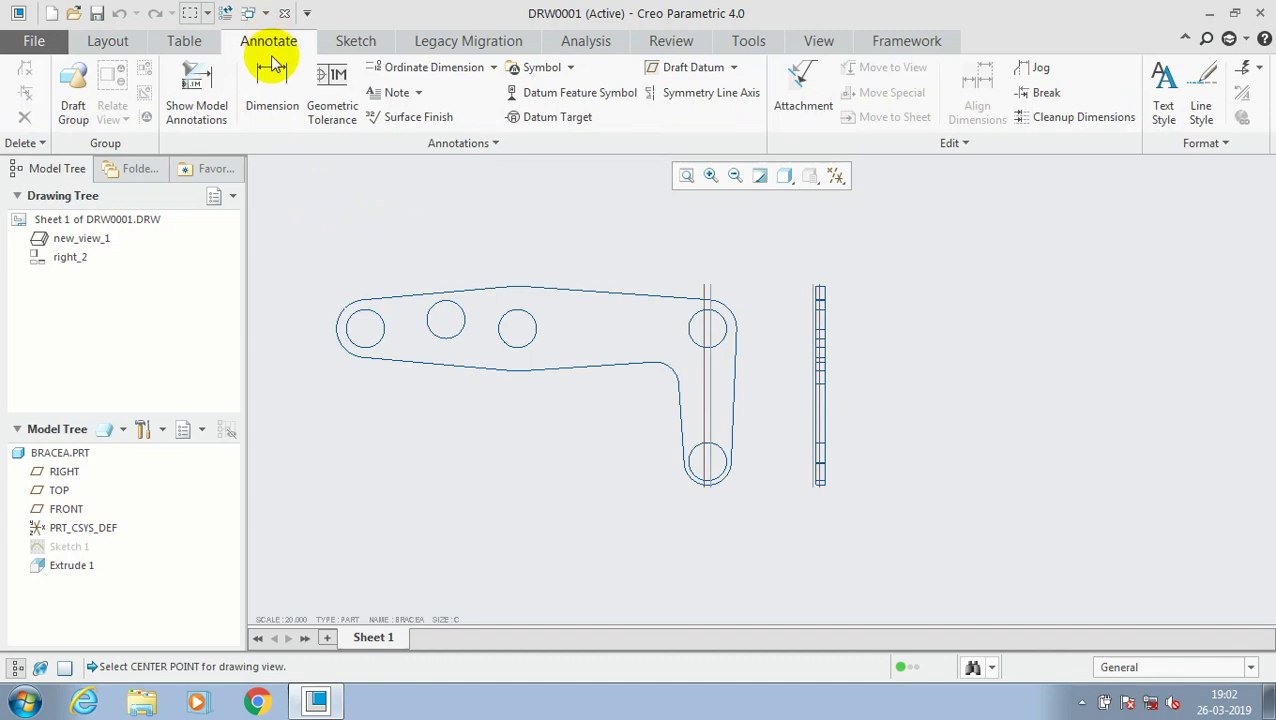
pyautogui.click(272, 100)
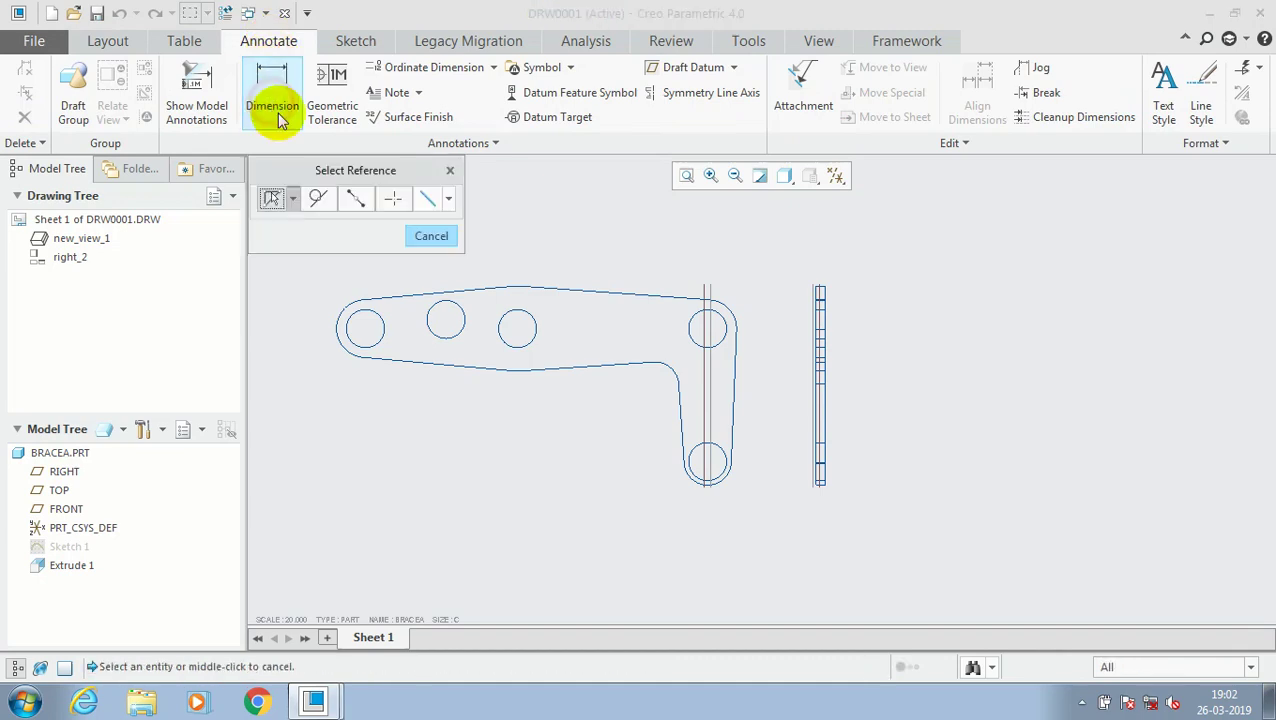
pyautogui.click(700, 332)
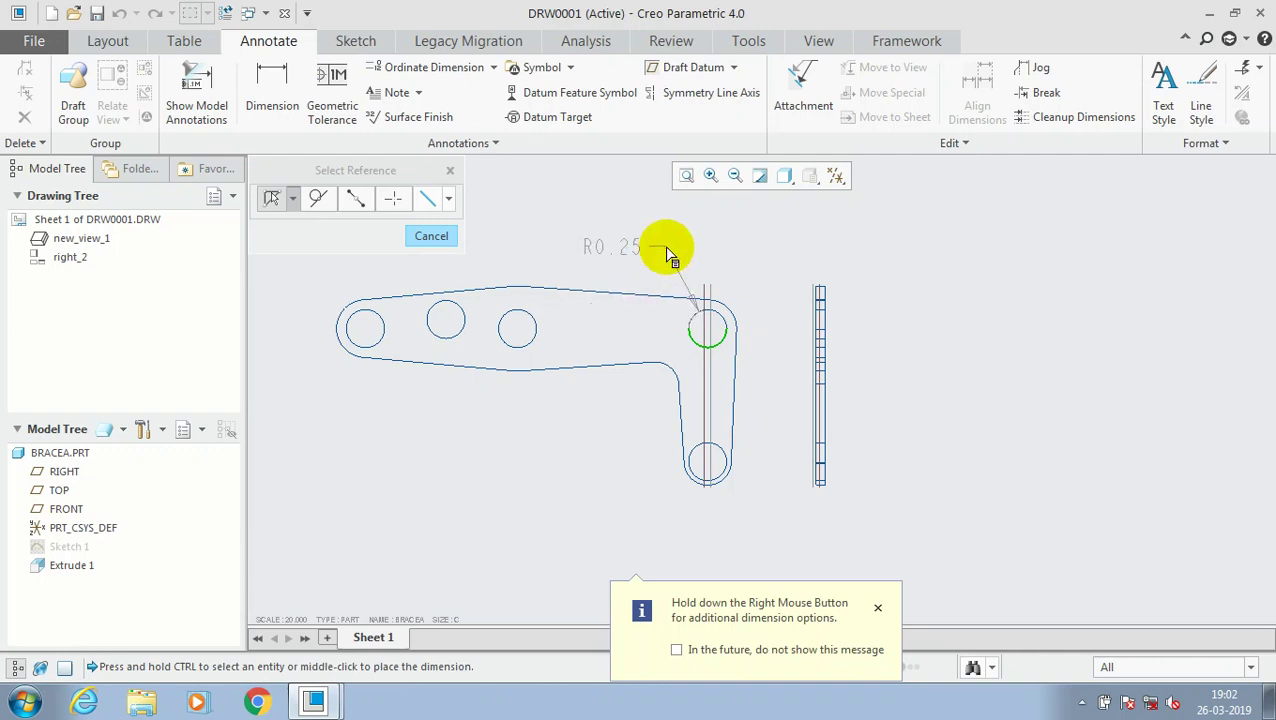
pyautogui.middleClick(665, 246)
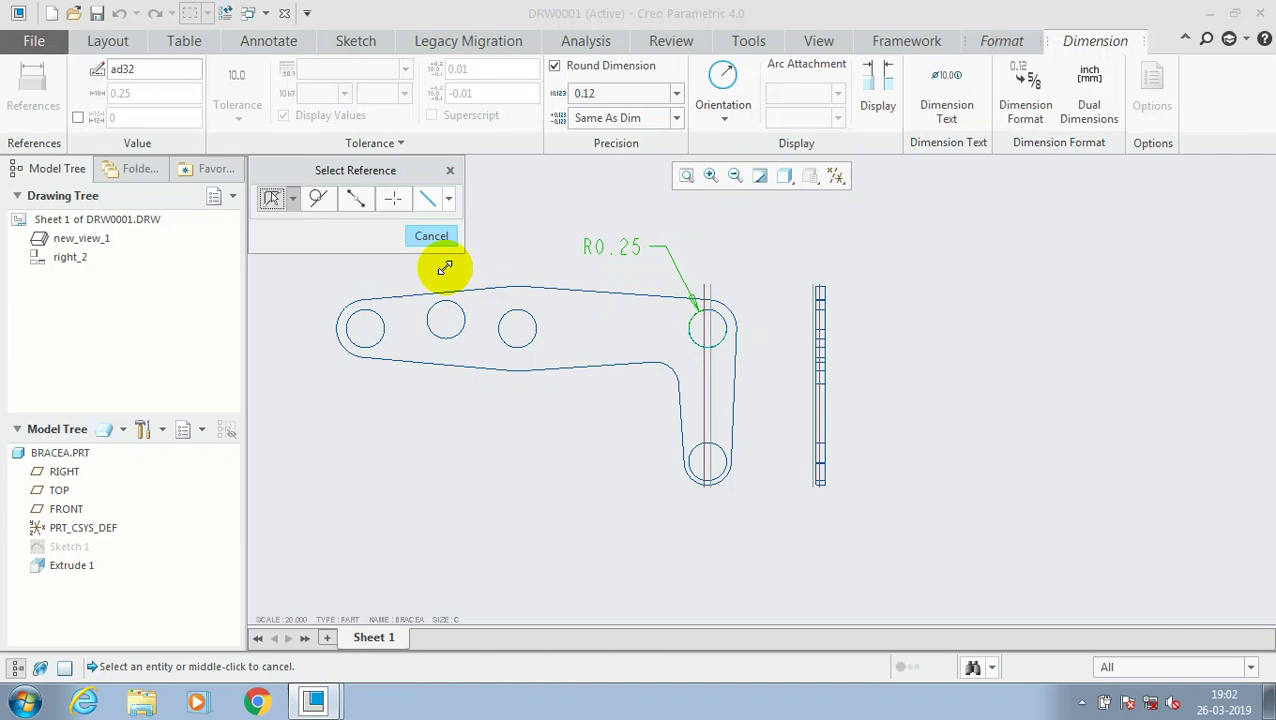
# Step: Add a 2 centre-spacing dimension between the two left holes, placed below them
pyautogui.click(383, 335)
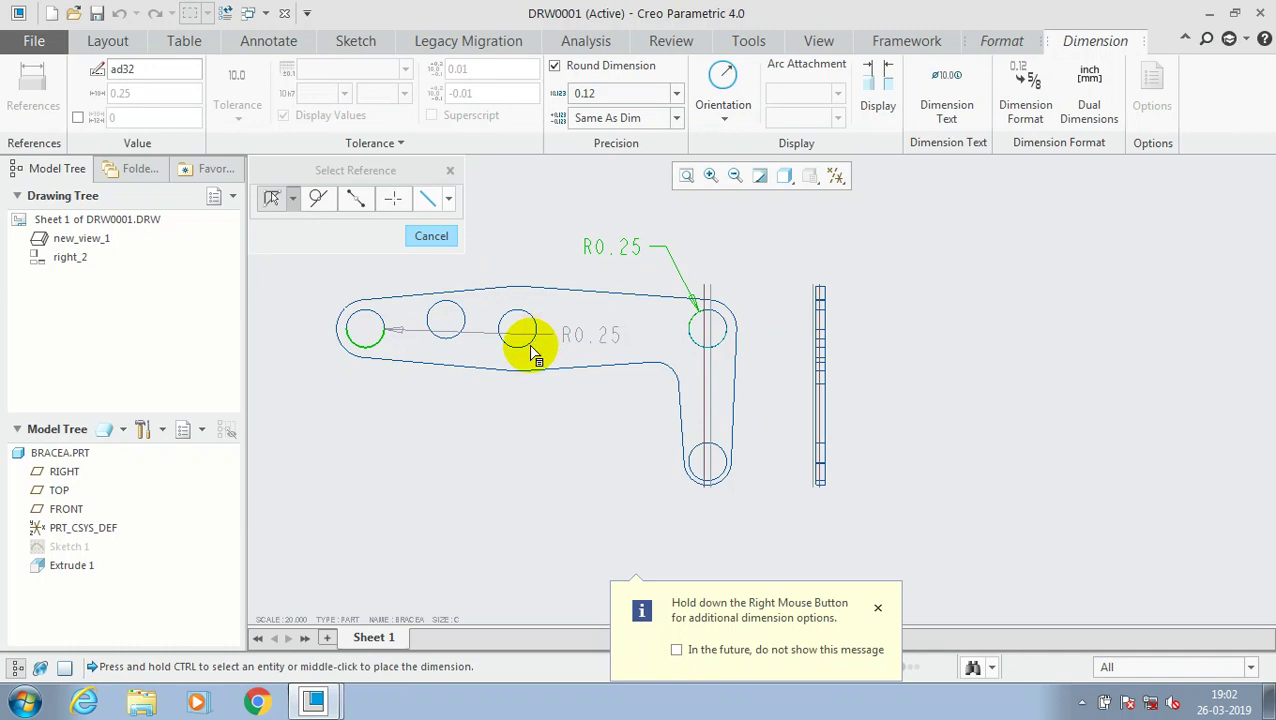
pyautogui.keyDown('ctrl'); pyautogui.click(527, 343); pyautogui.keyUp('ctrl')
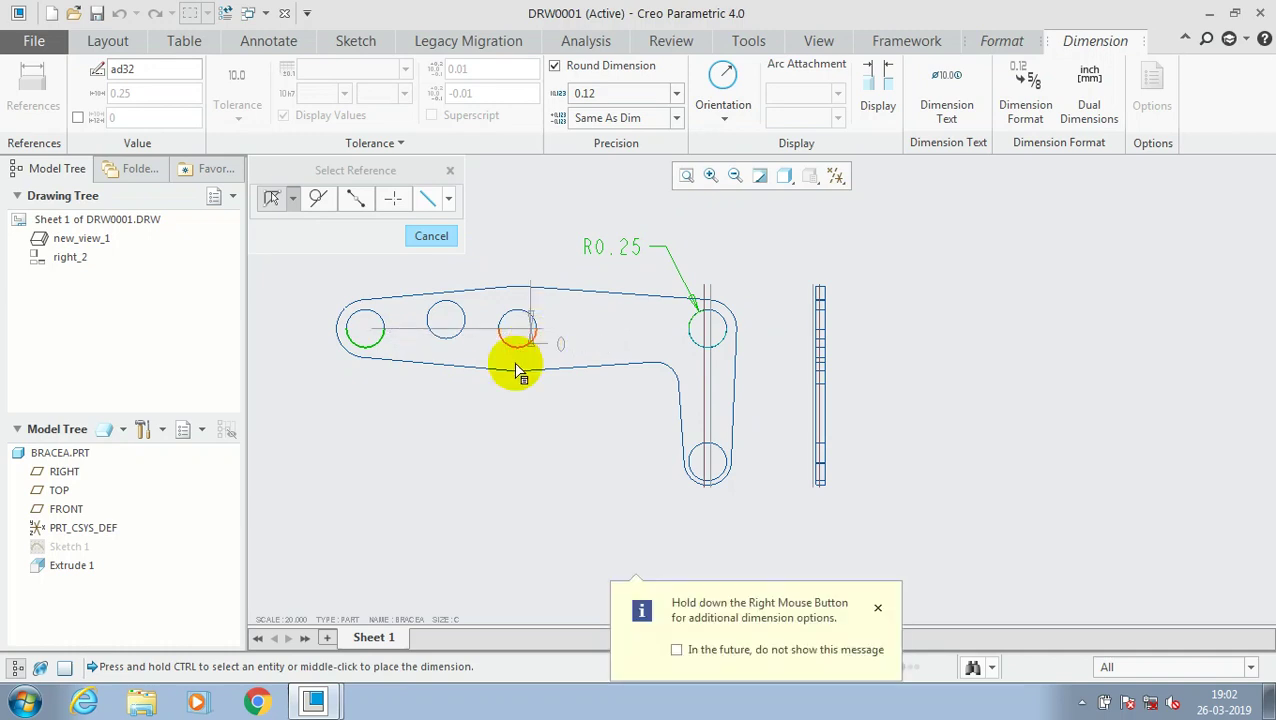
pyautogui.middleClick(466, 420)
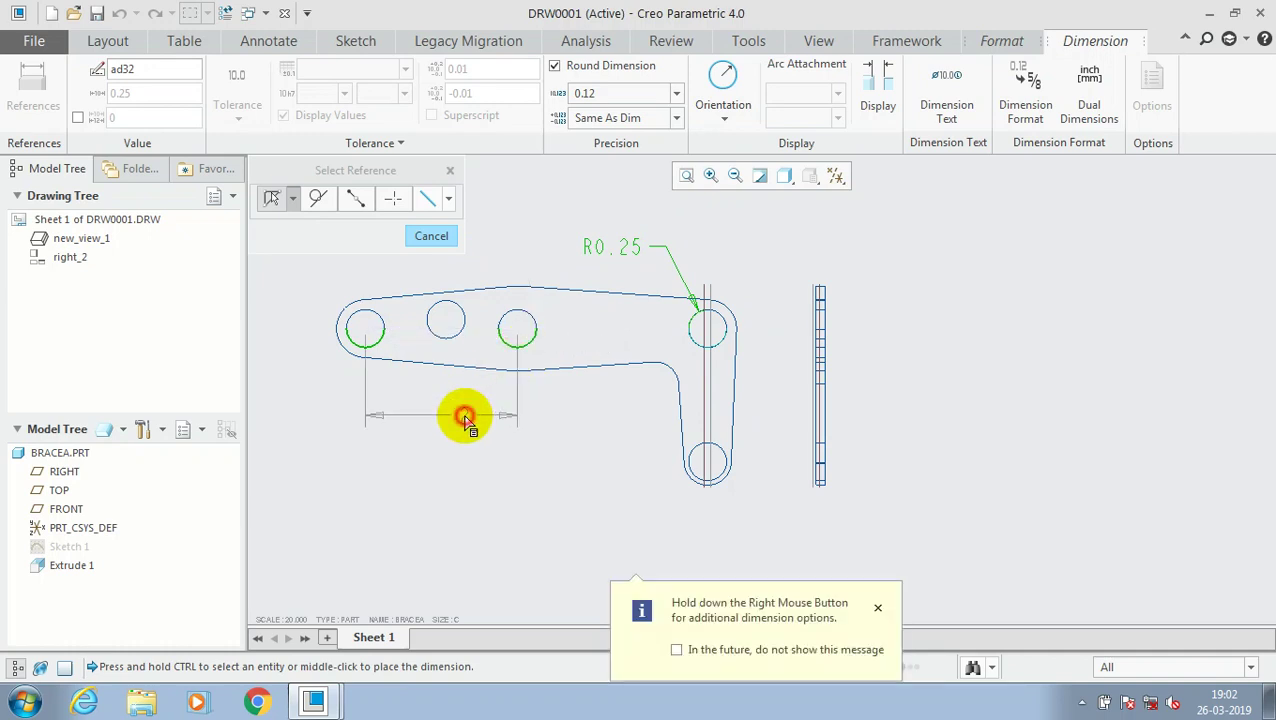
pyautogui.middleClick(456, 434)
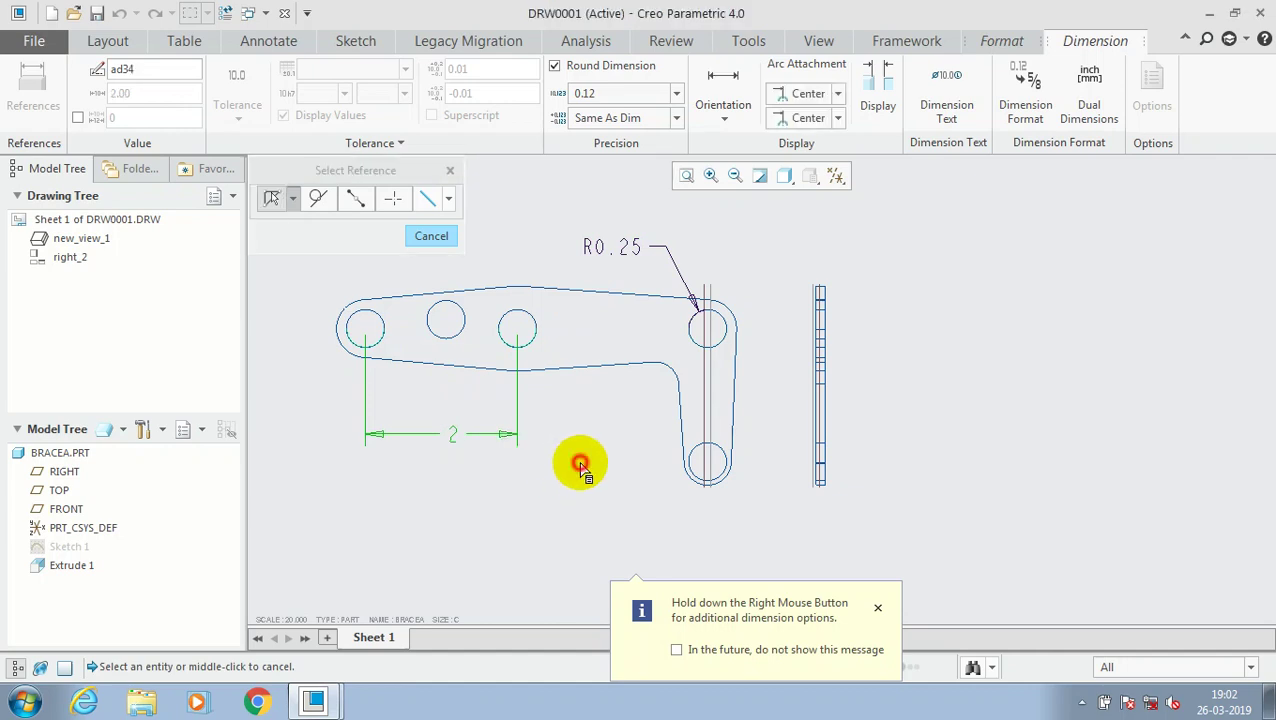
pyautogui.click(580, 466)
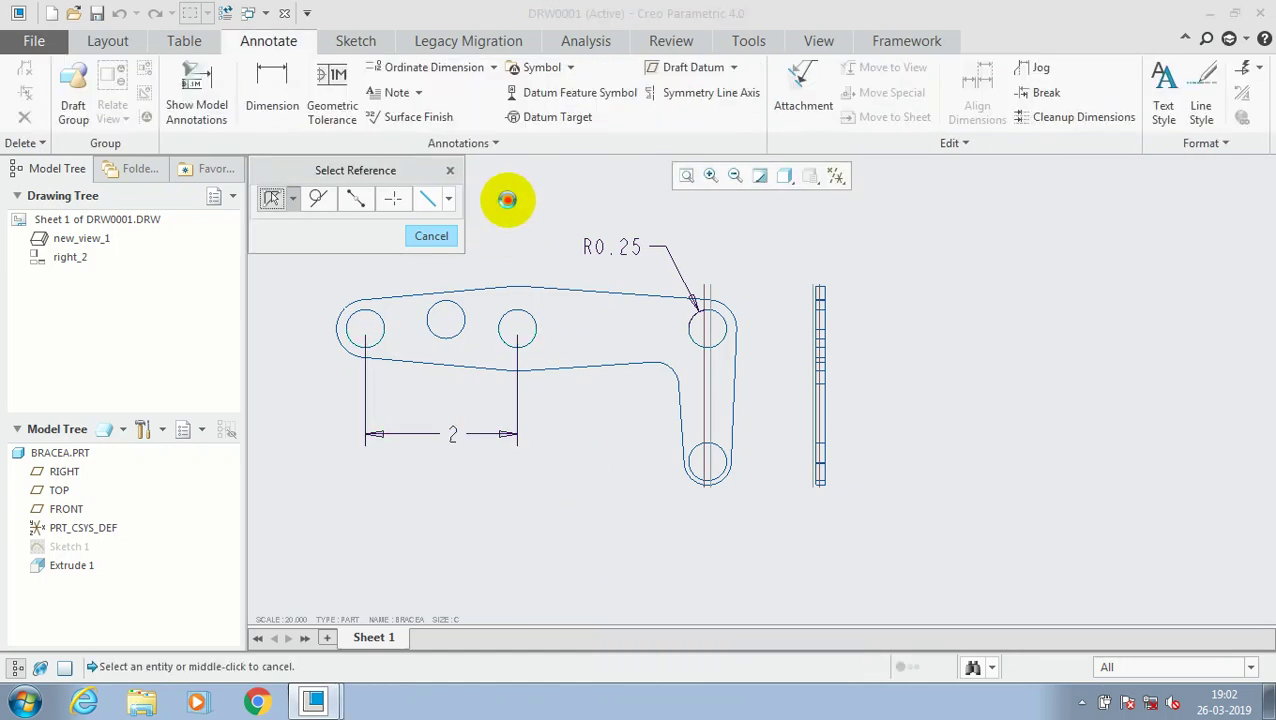
# Step: Exit dimensioning, close the front view properties unchanged, and select the R0.25 dimension
pyautogui.middleClick(507, 199)
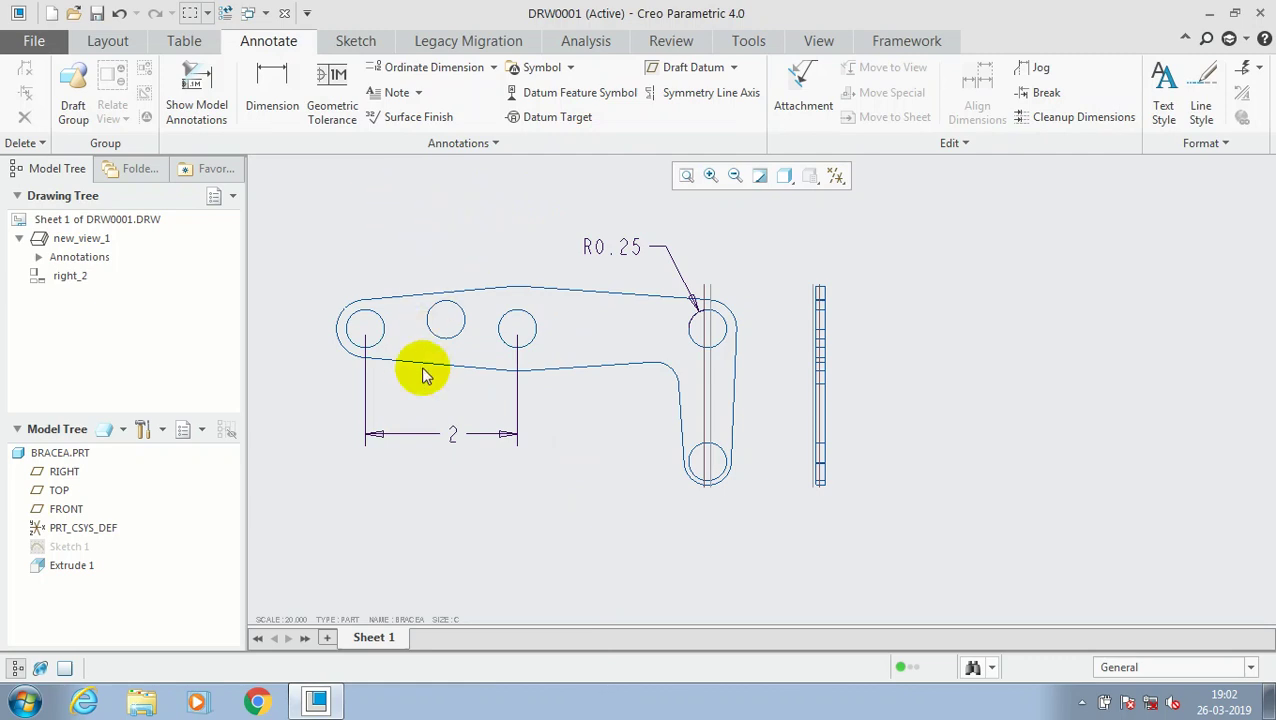
pyautogui.doubleClick(447, 443)
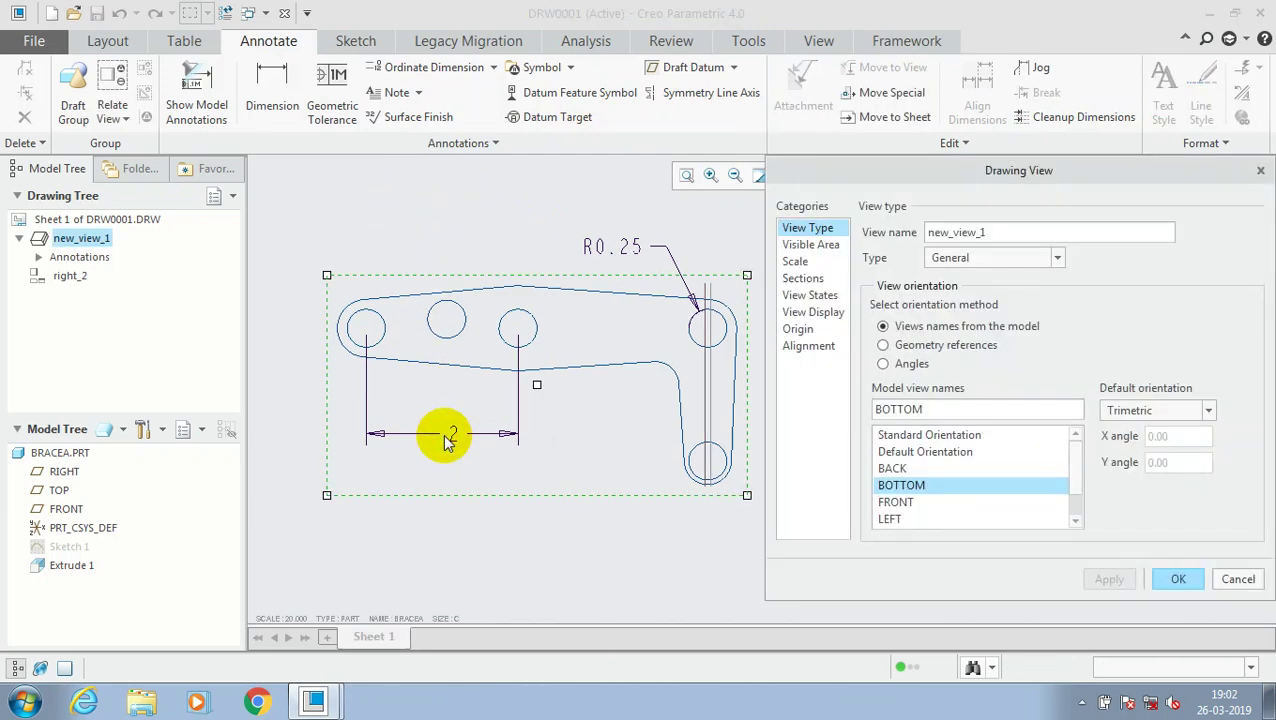
pyautogui.click(1166, 570)
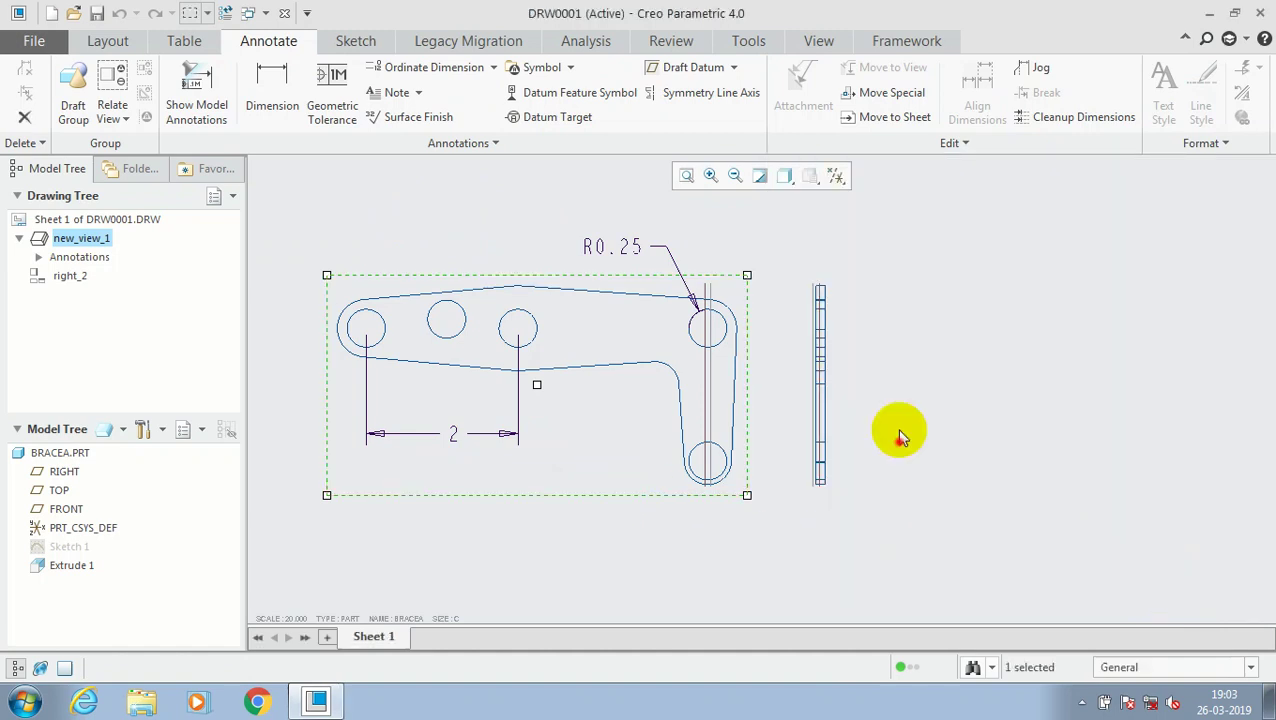
pyautogui.click(865, 357)
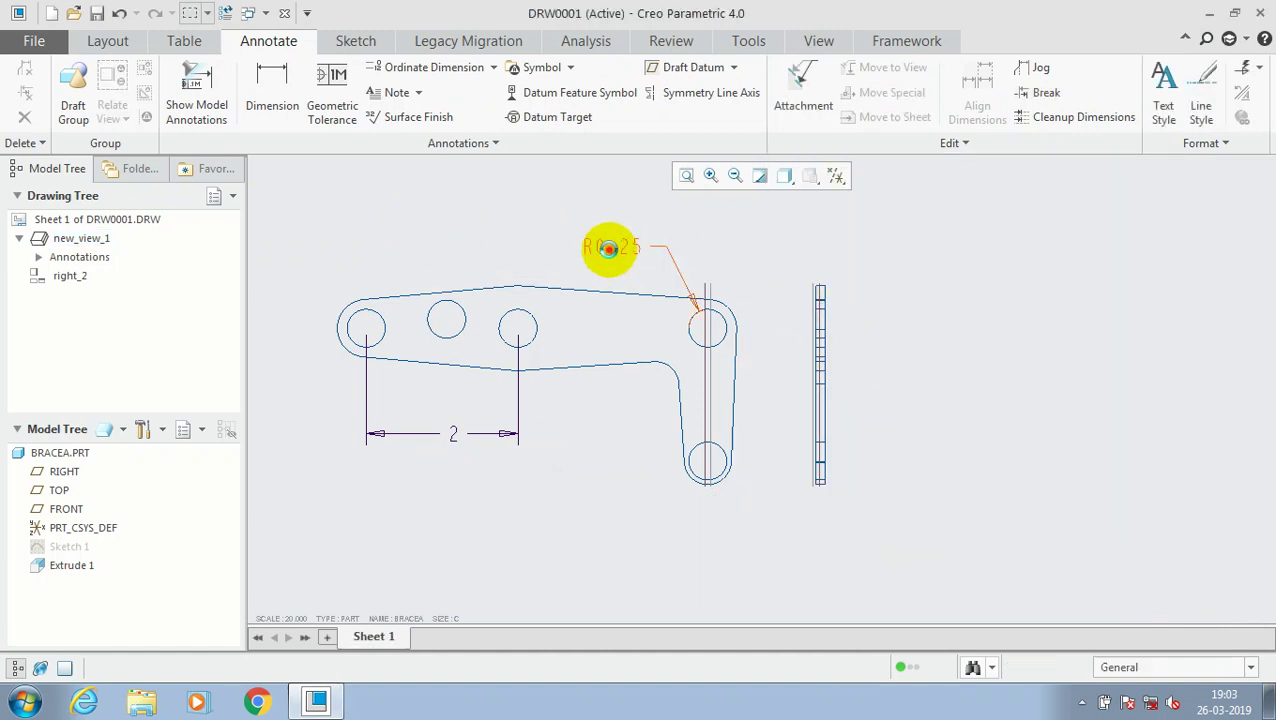
pyautogui.click(609, 248)
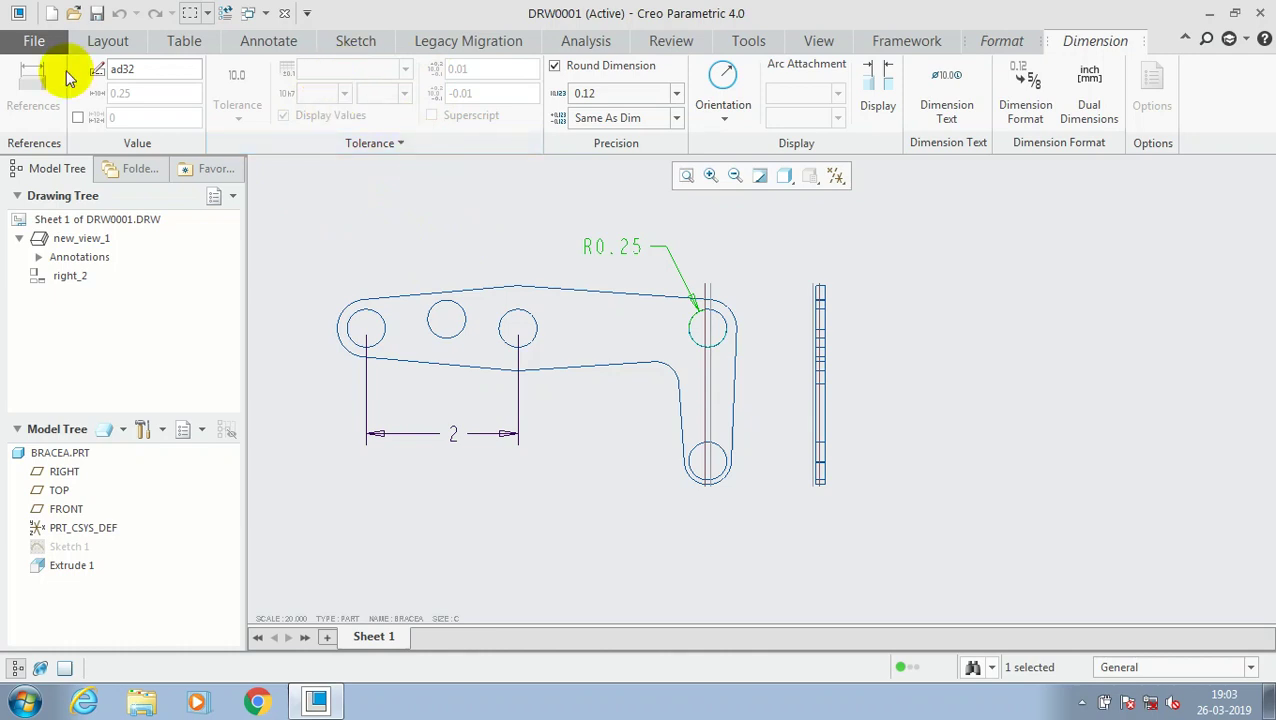
# Step: In Drawing Properties, set the tolerance standard to ANSI
pyautogui.click(45, 46)
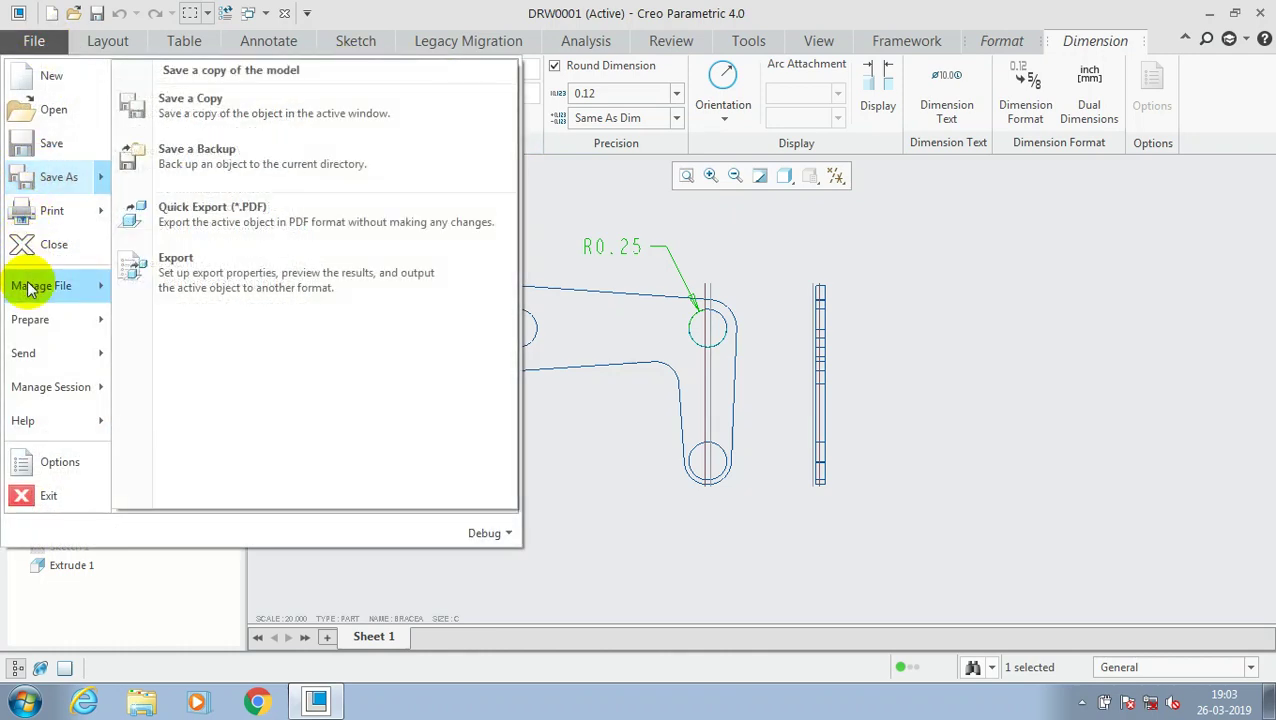
pyautogui.moveTo(41, 286)
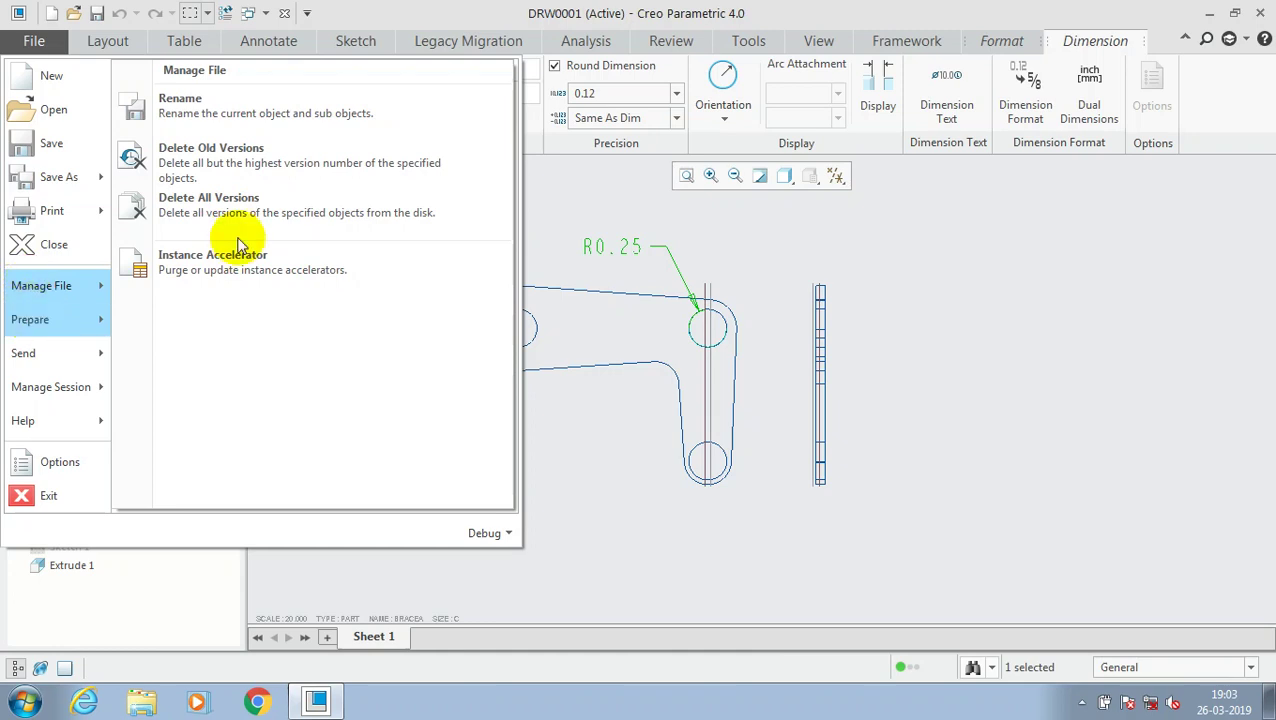
pyautogui.moveTo(30, 319)
pyautogui.click(250, 120)
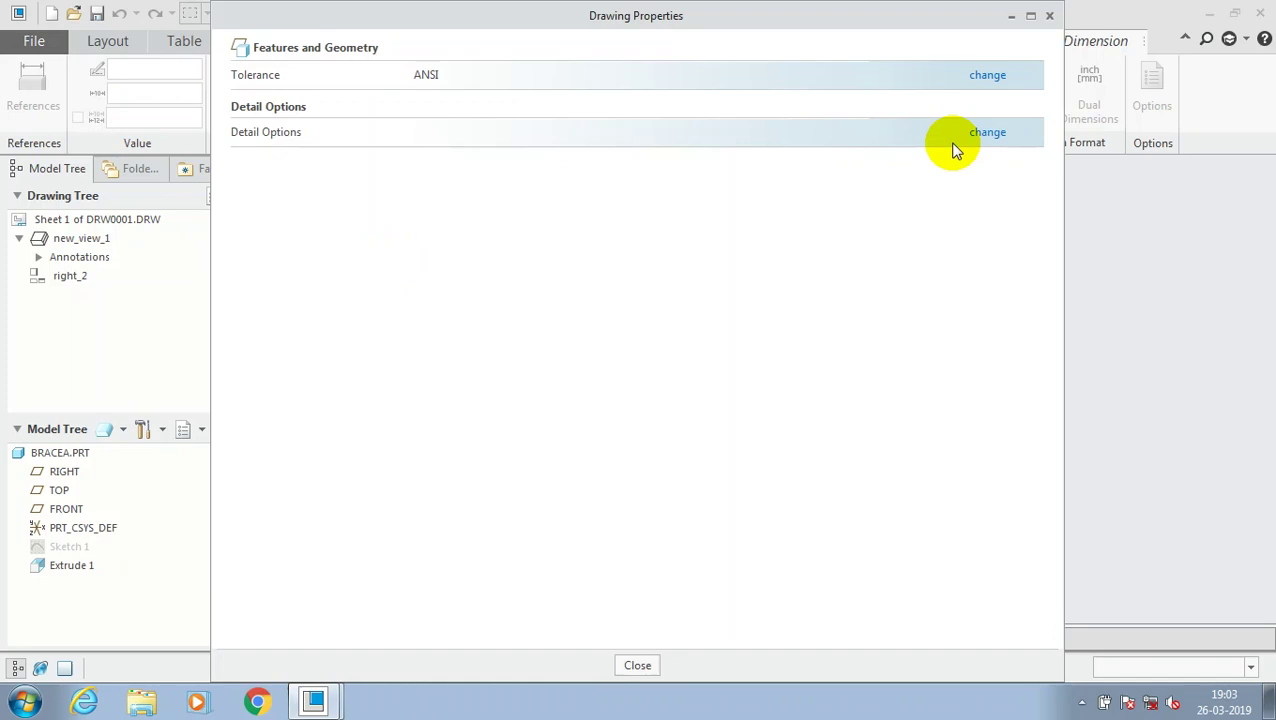
pyautogui.click(995, 78)
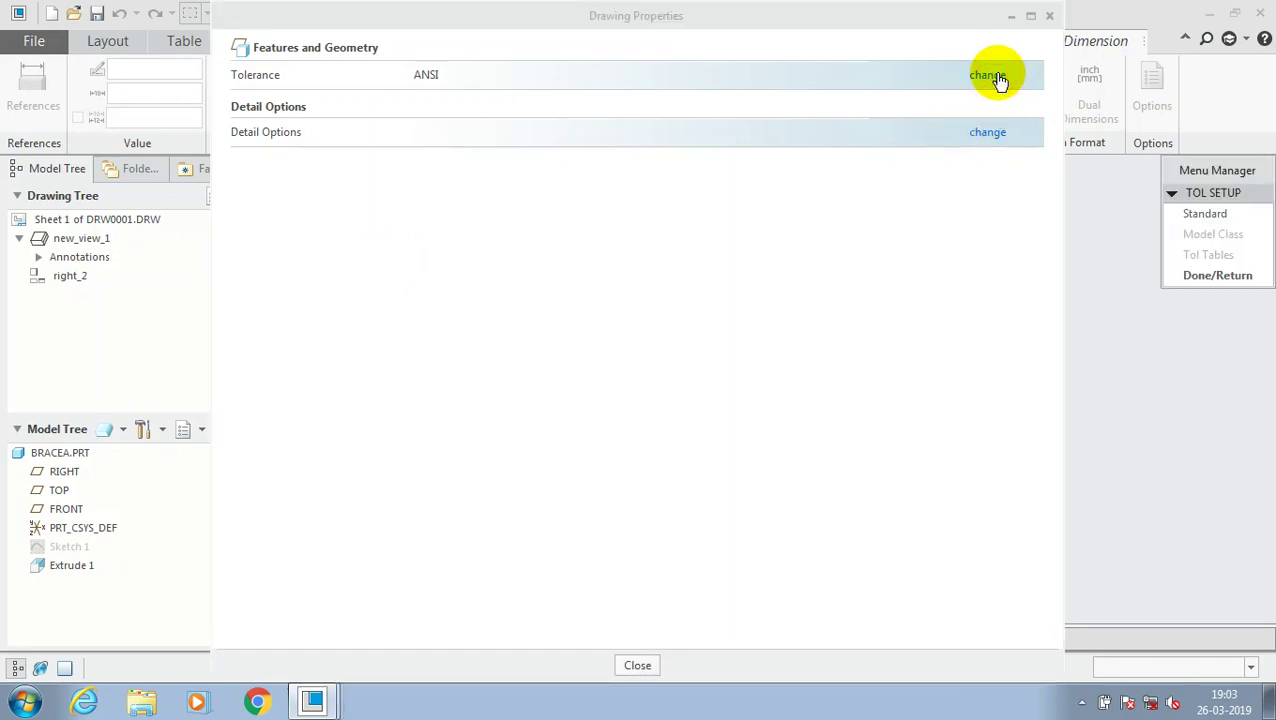
pyautogui.click(1203, 214)
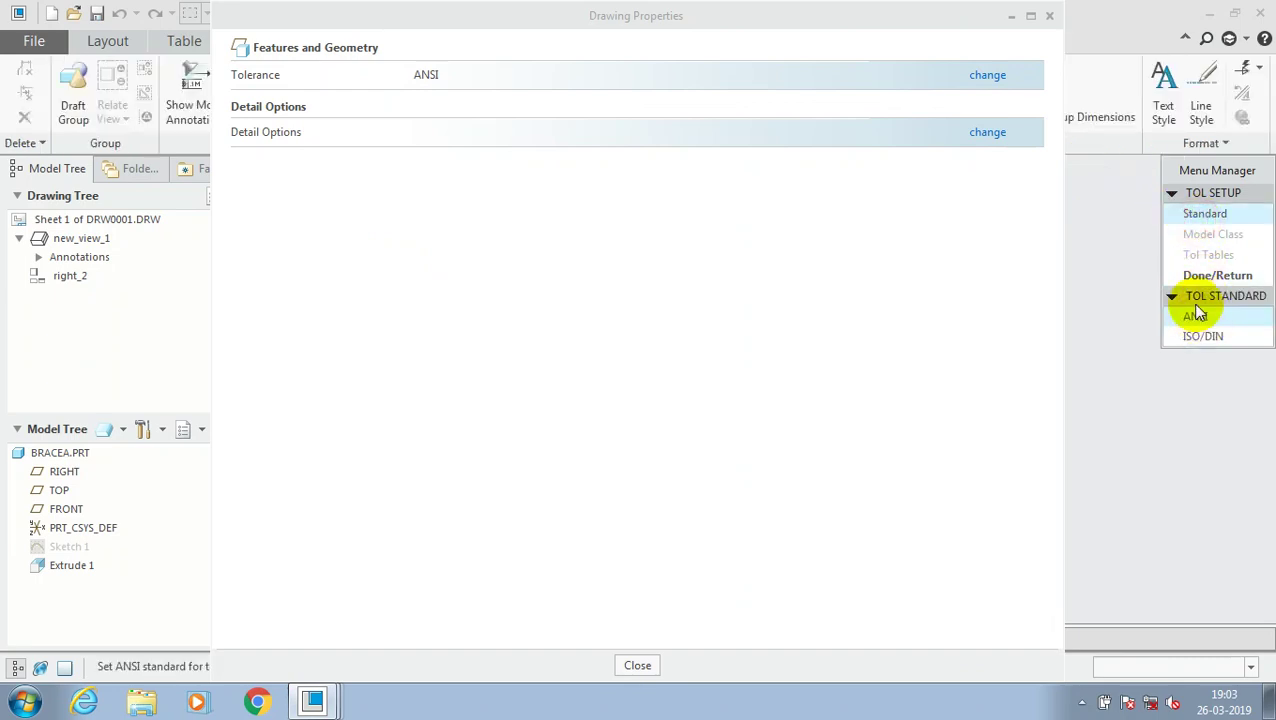
pyautogui.click(1197, 314)
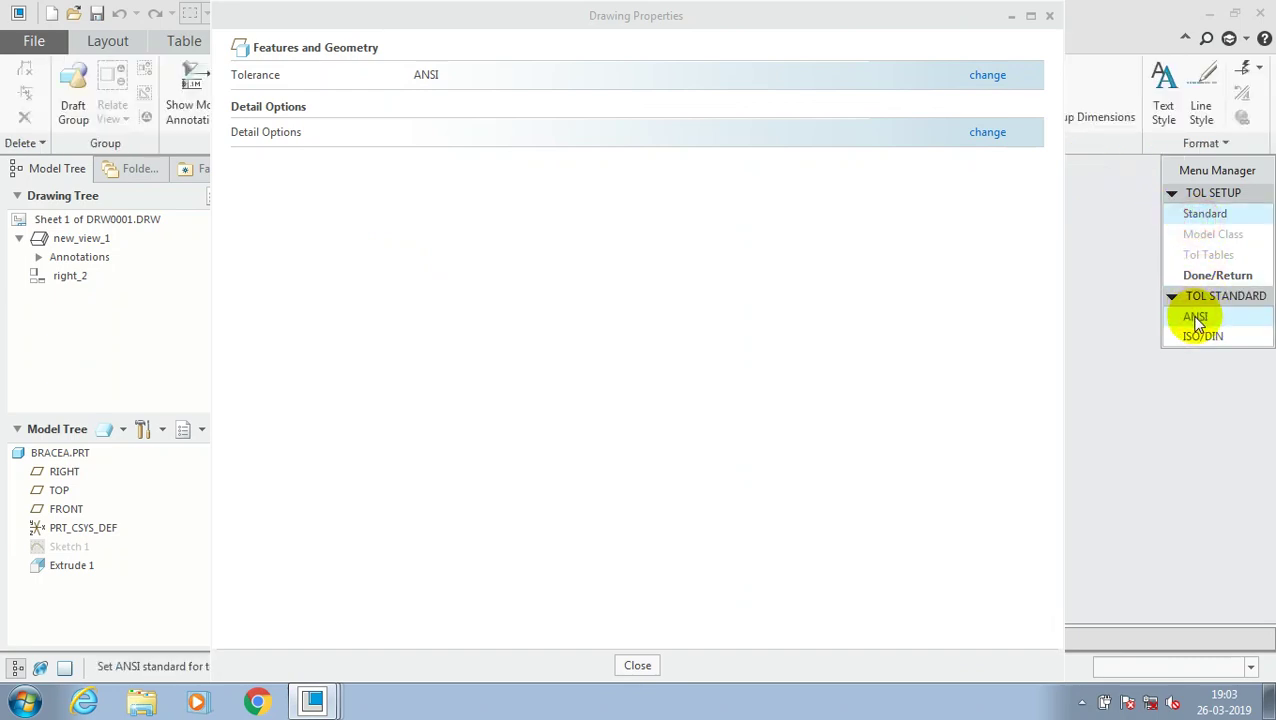
pyautogui.click(1197, 318)
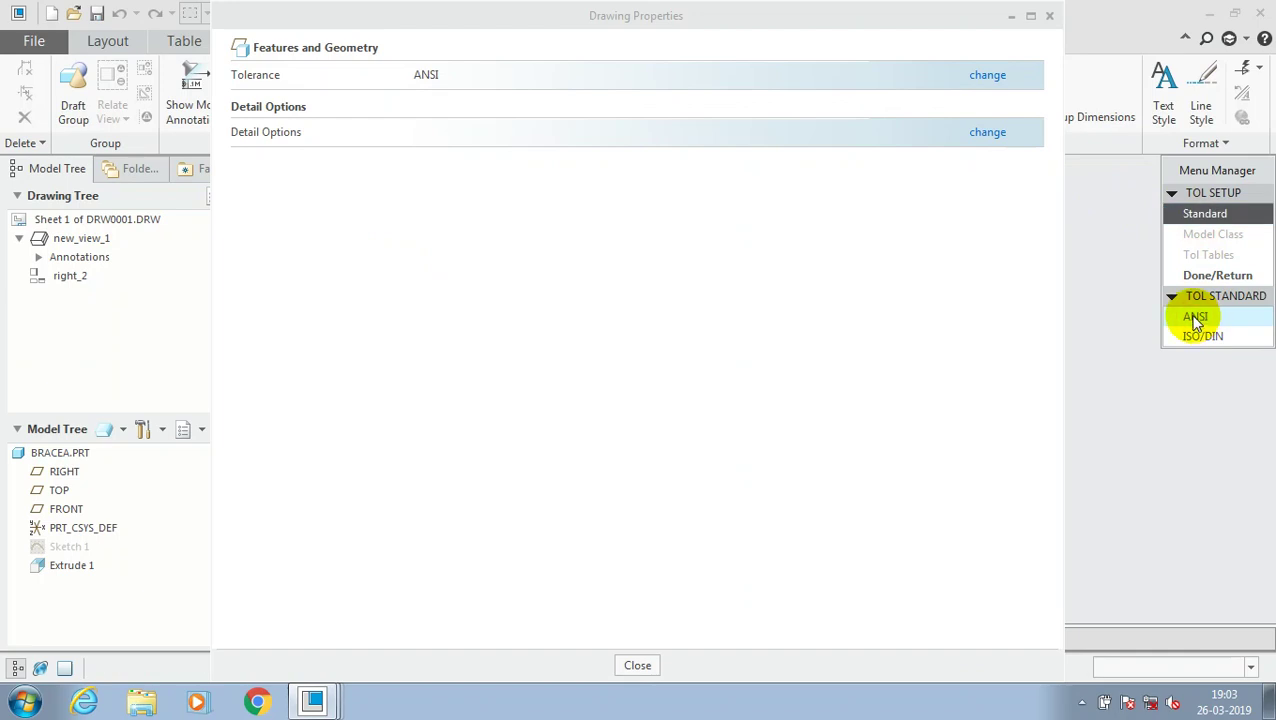
pyautogui.click(1208, 272)
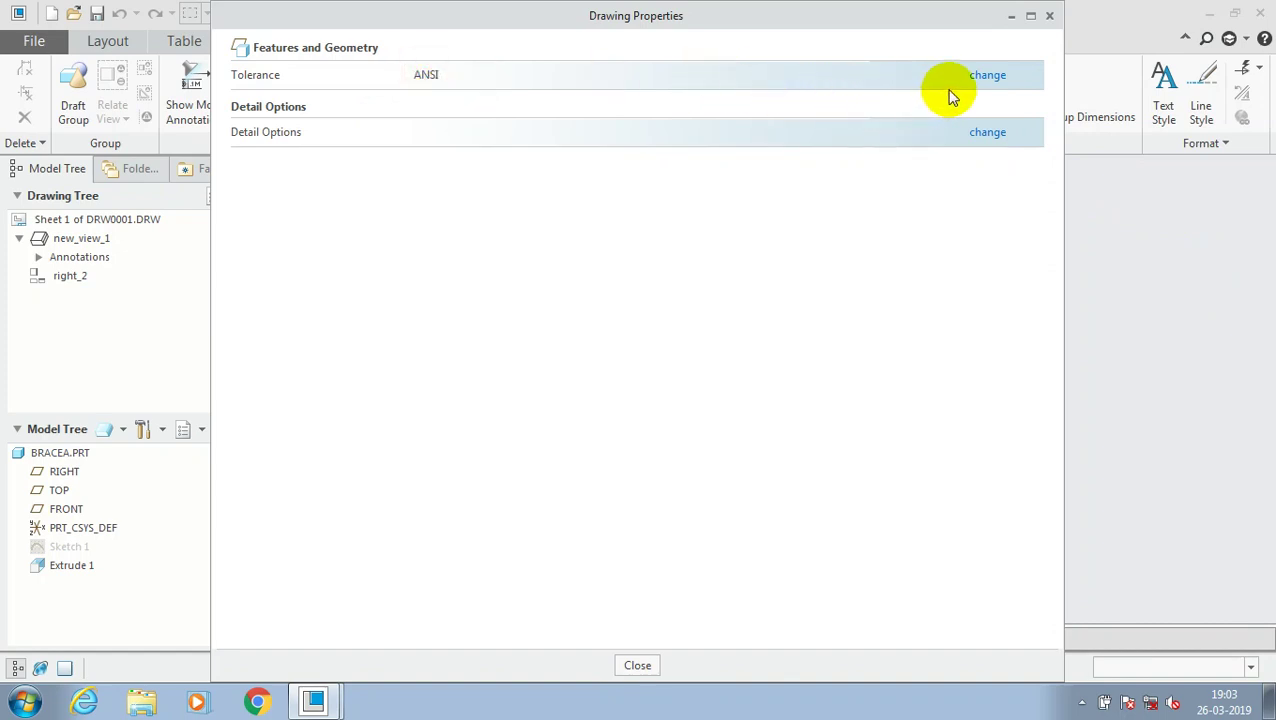
# Step: Switch the tolerance standard to ISO/DIN and accept regenerating the model
pyautogui.click(990, 77)
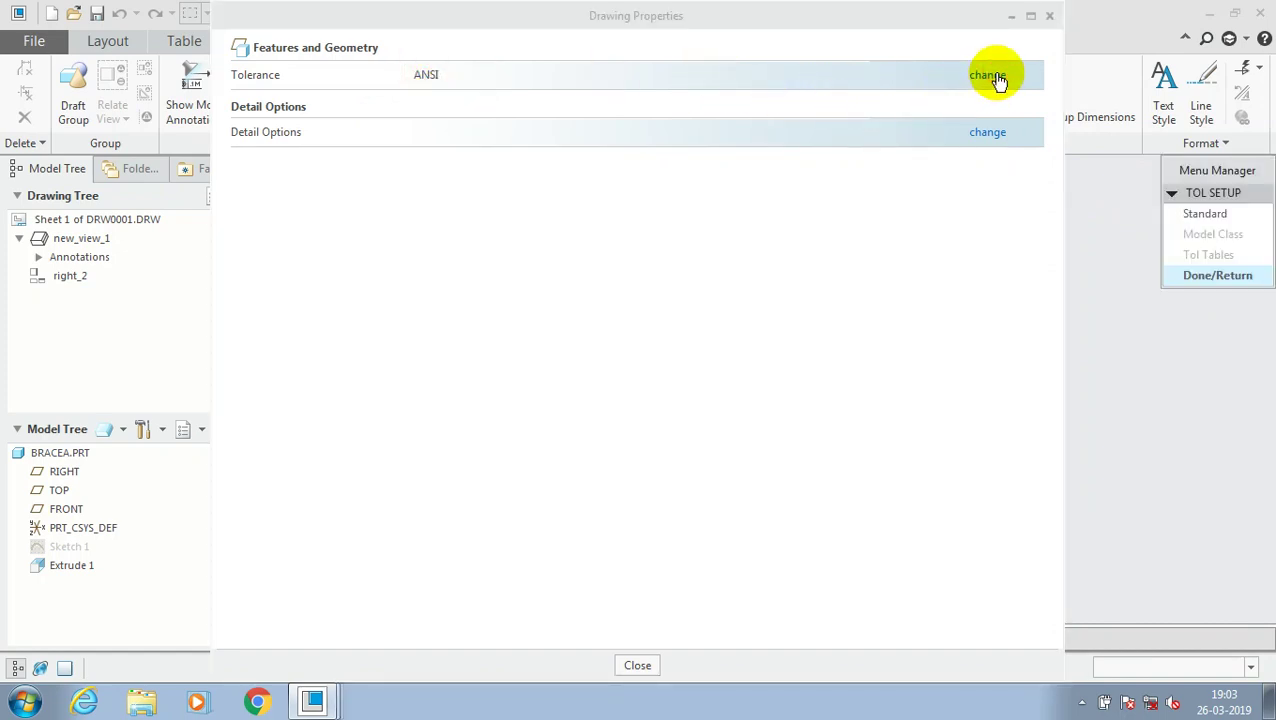
pyautogui.click(1172, 193)
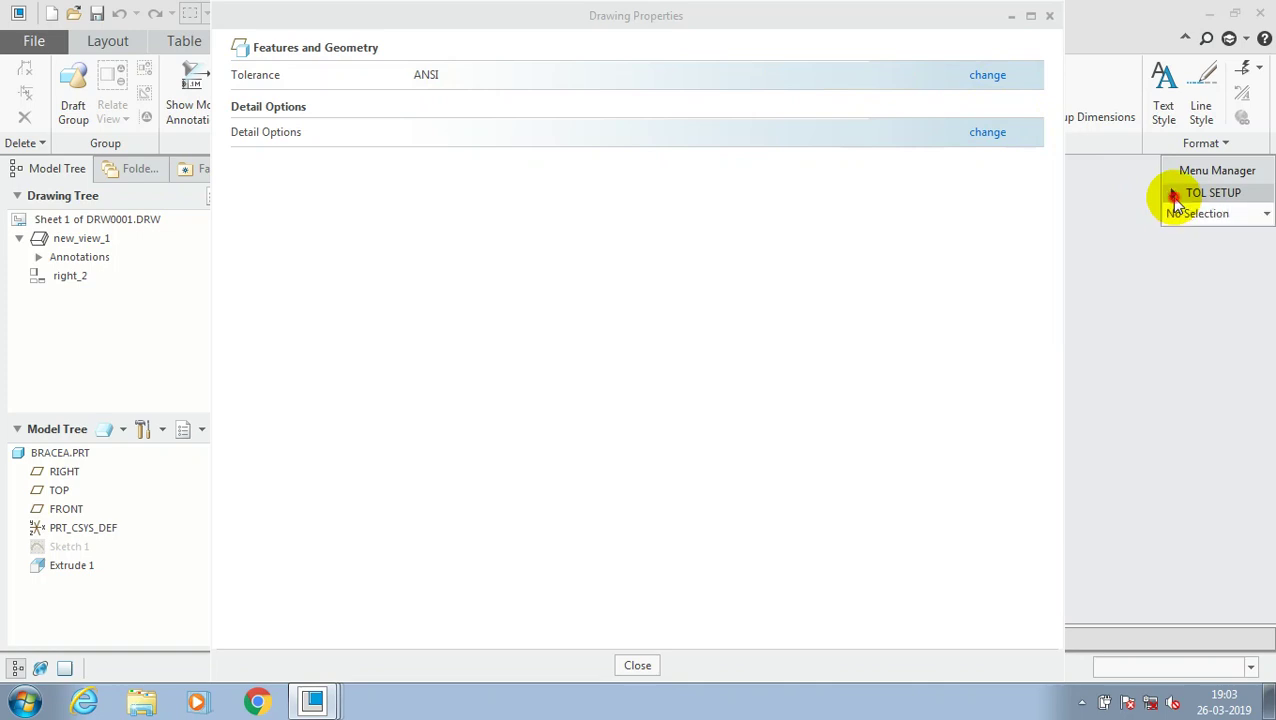
pyautogui.click(1207, 236)
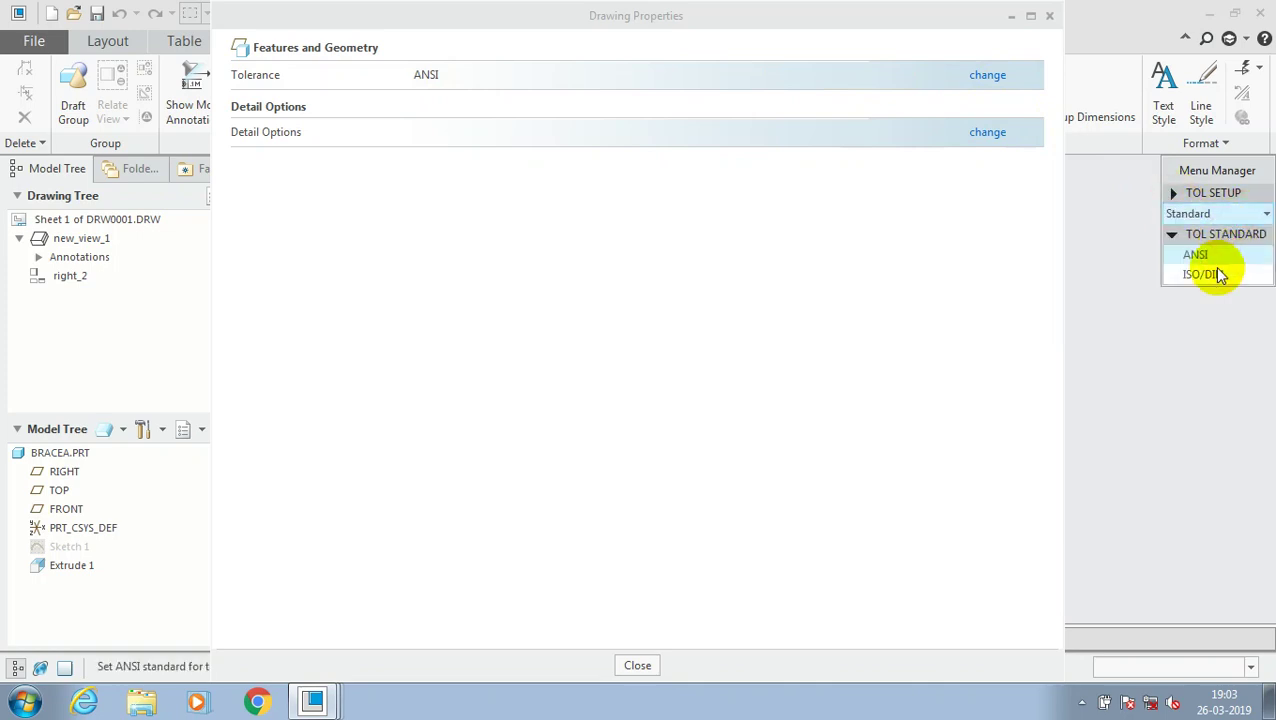
pyautogui.click(1208, 274)
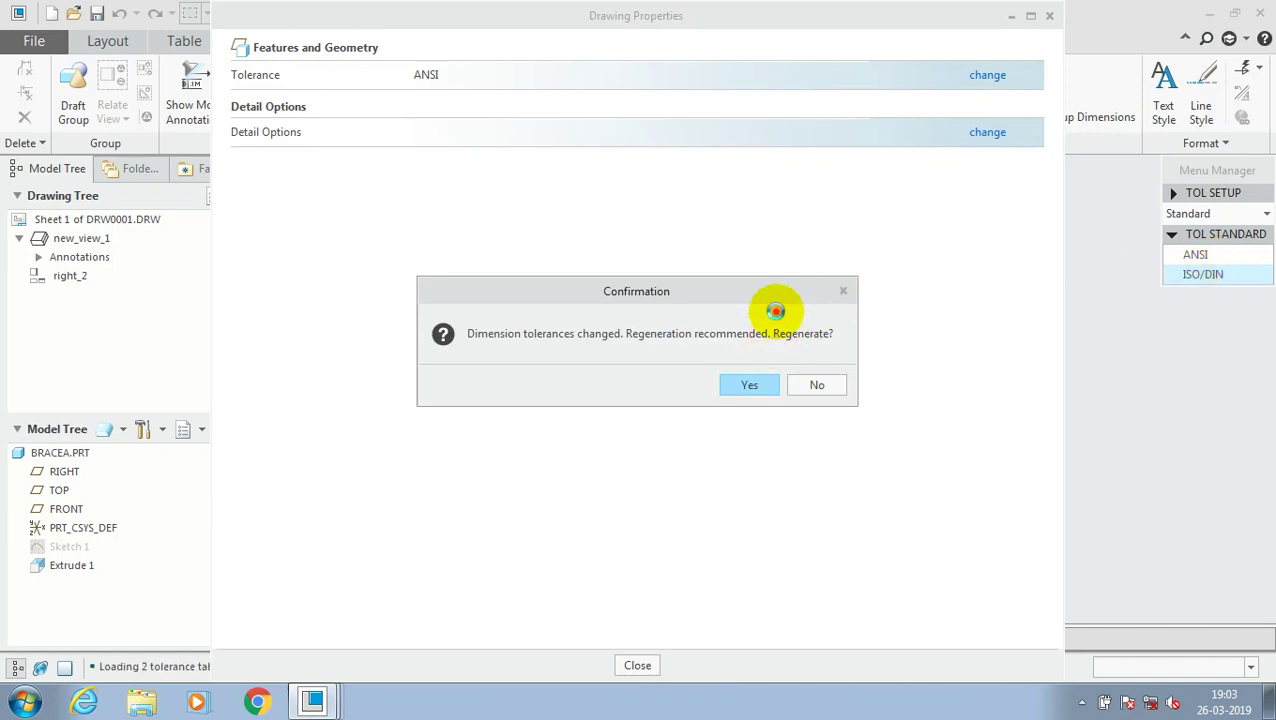
pyautogui.press('Return')
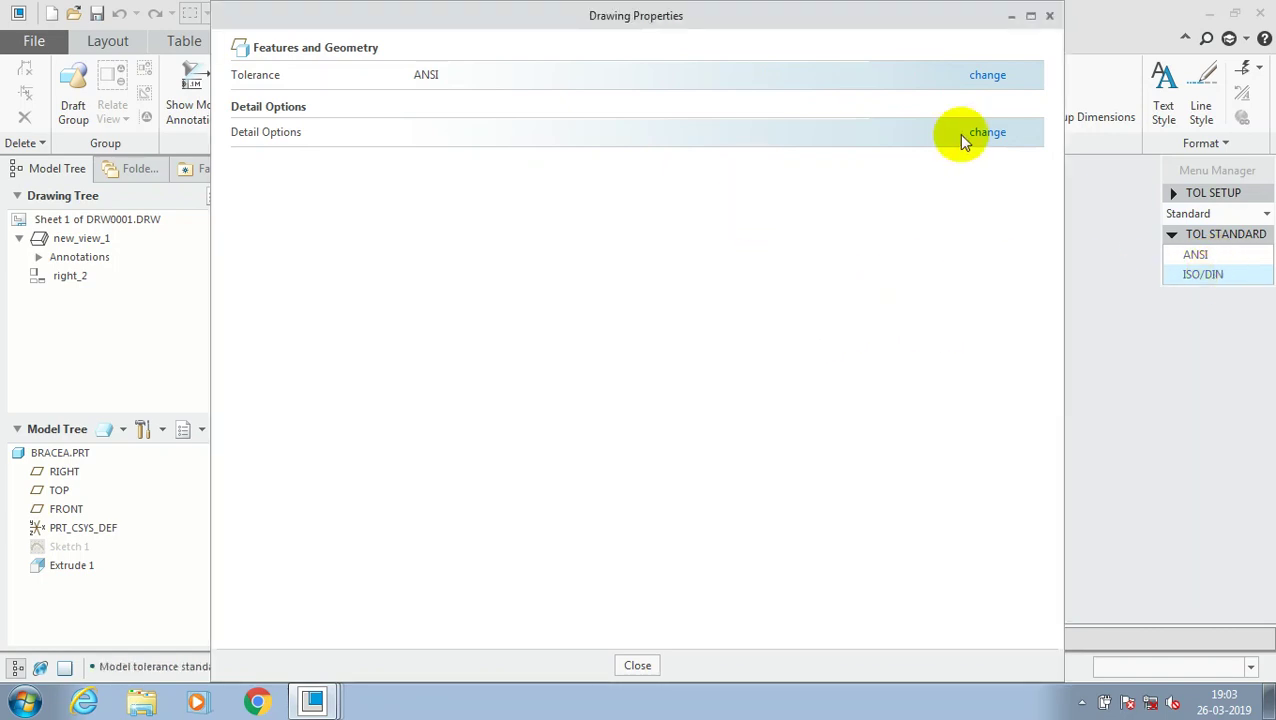
pyautogui.click(983, 132)
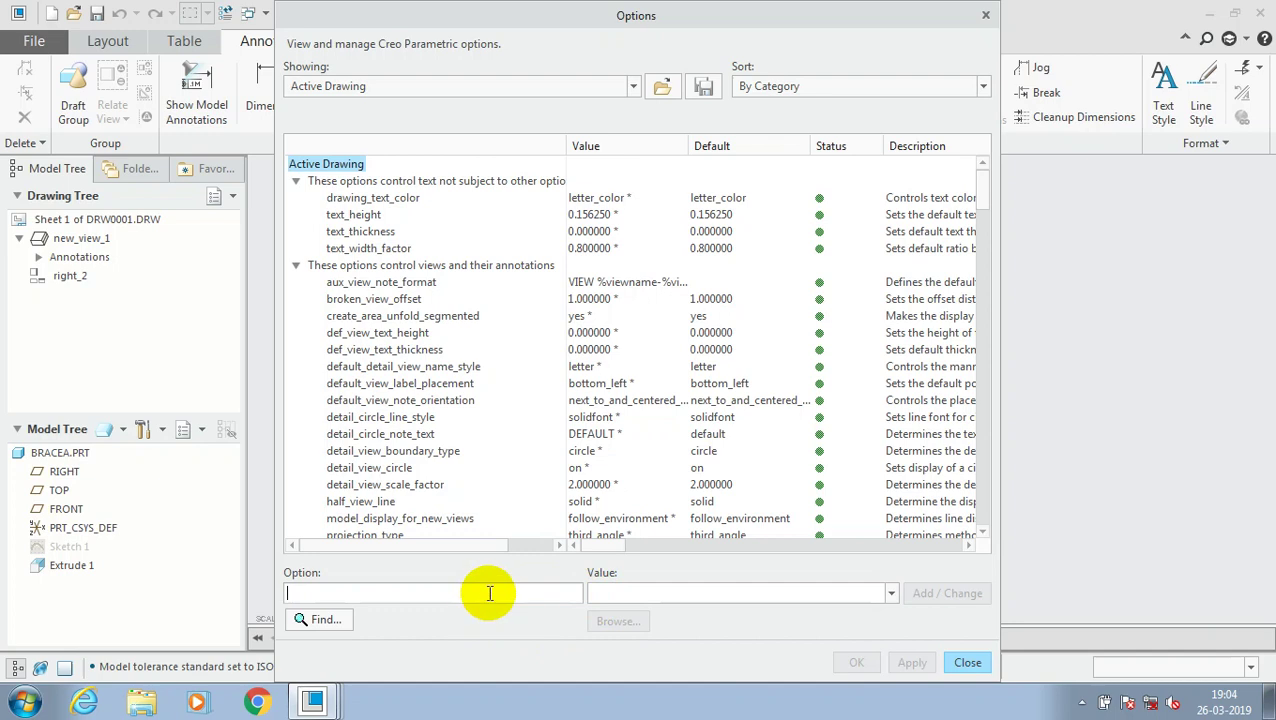
# Step: Set the tol_display detail option to yes and apply it
pyautogui.write('to')
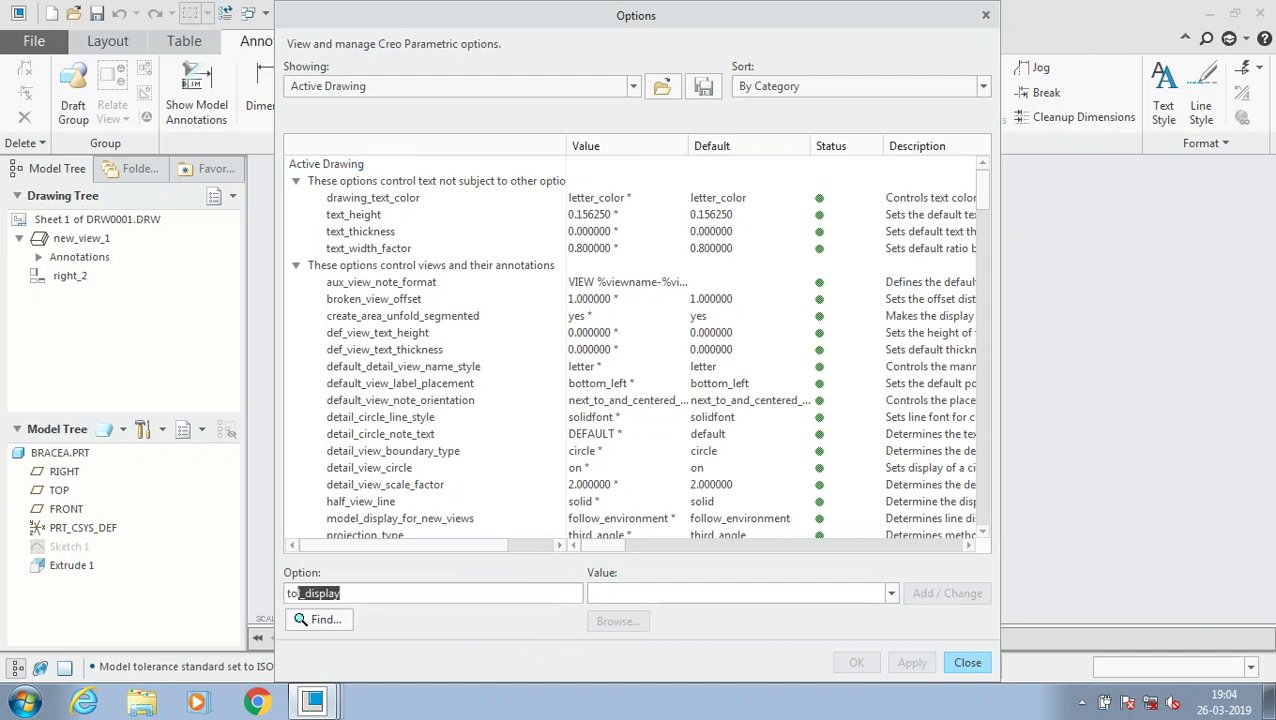
pyautogui.write('l')
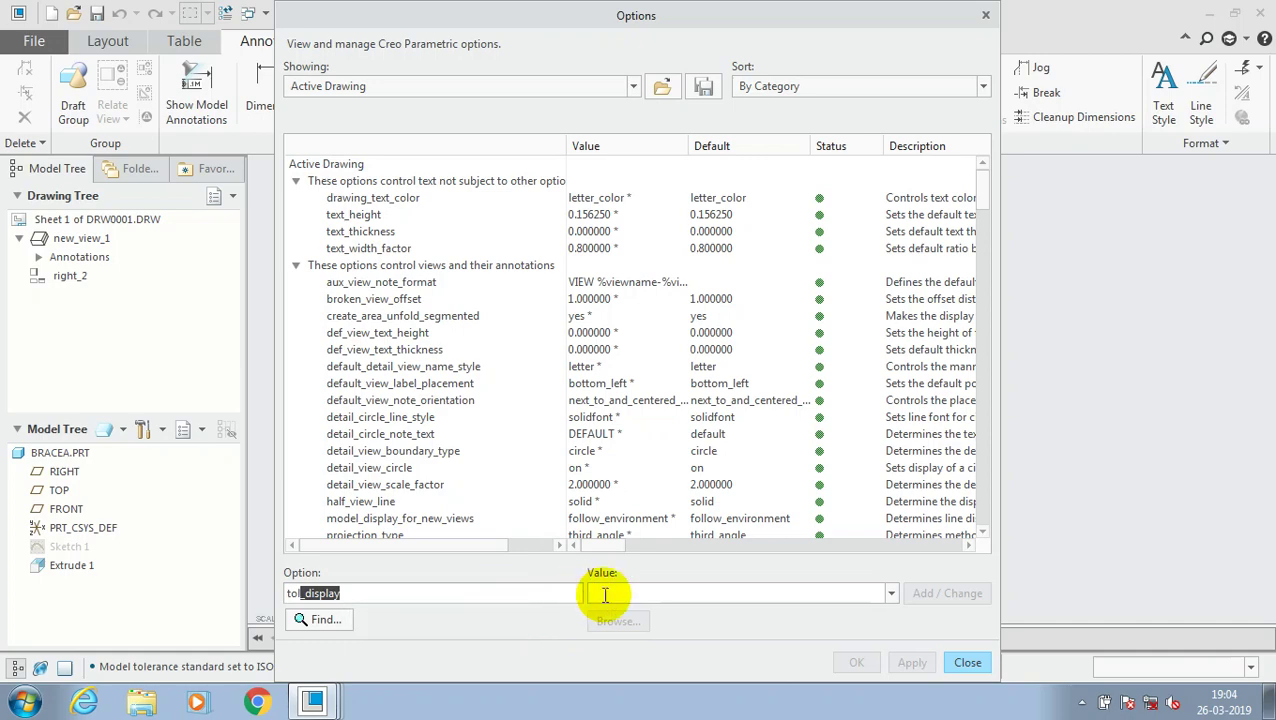
pyautogui.click(607, 593)
pyautogui.click(892, 593)
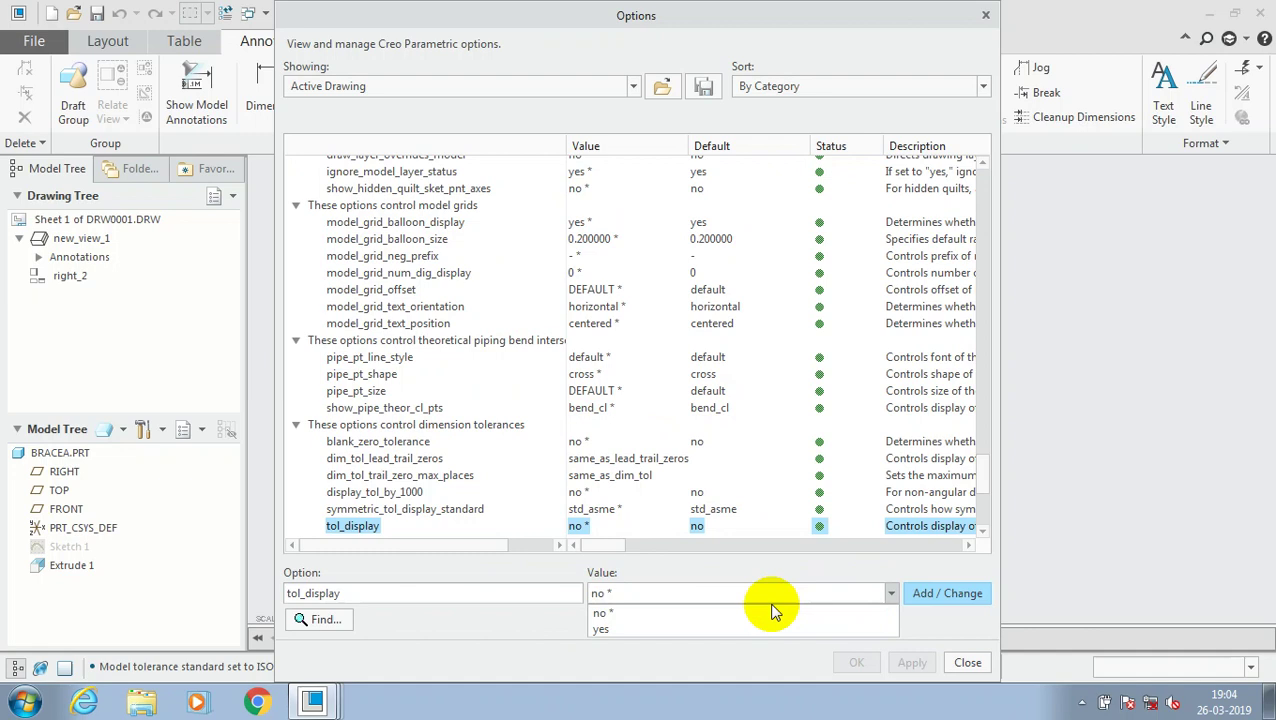
pyautogui.click(629, 631)
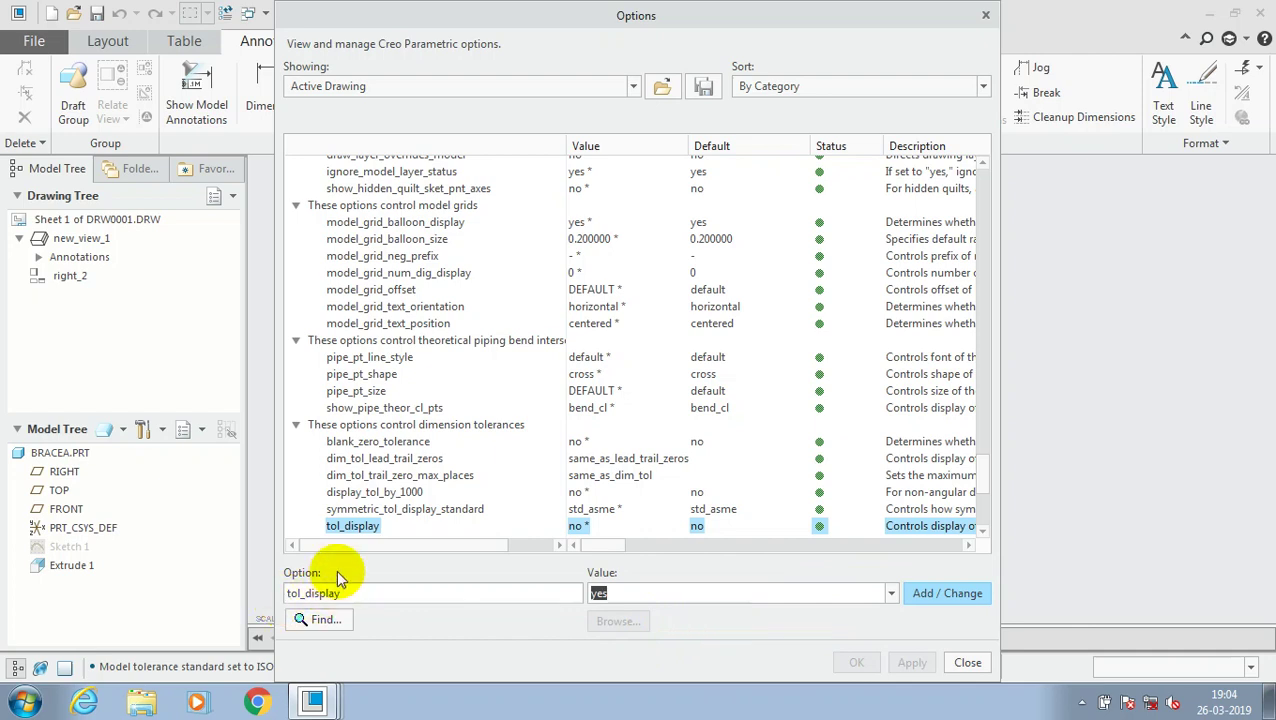
pyautogui.click(950, 597)
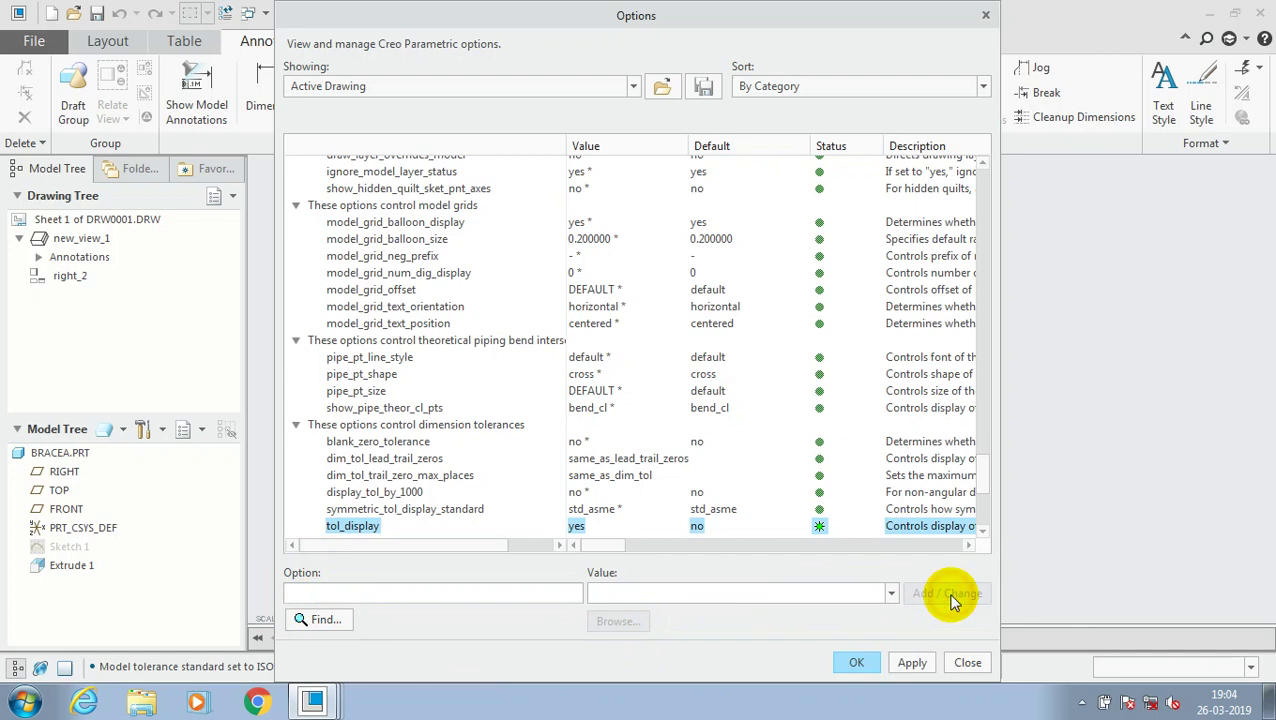
pyautogui.click(913, 665)
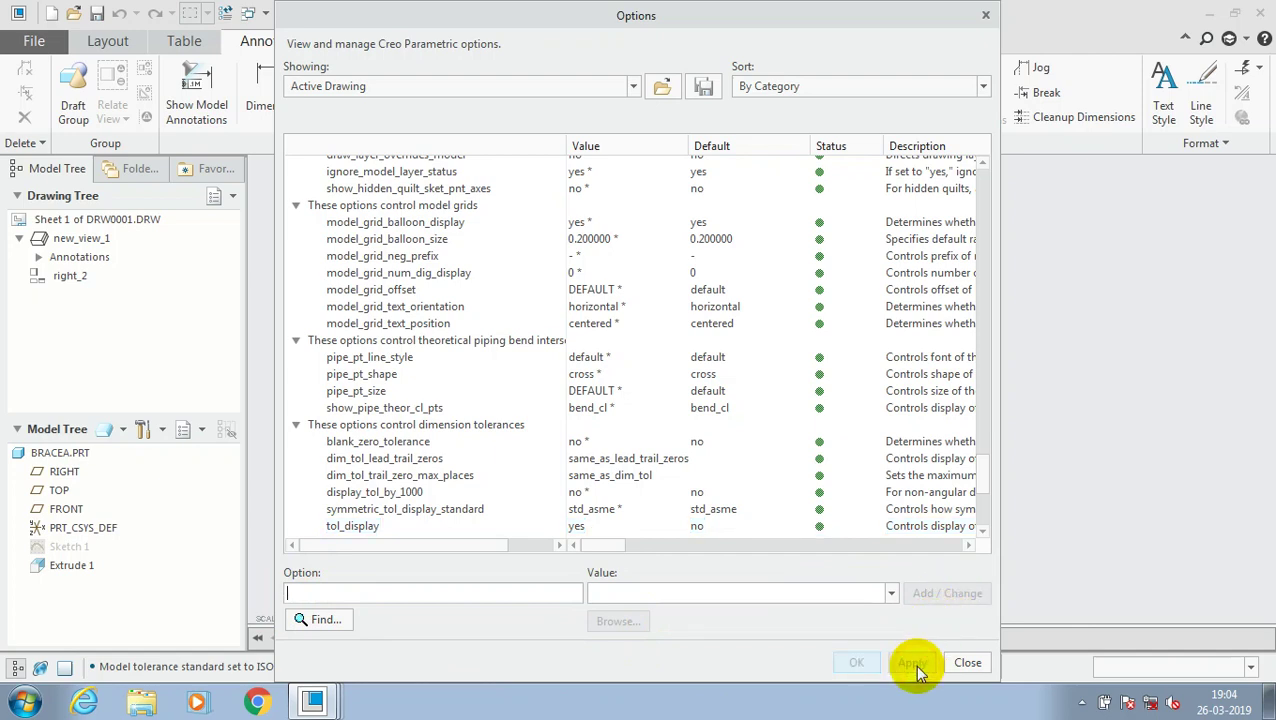
pyautogui.click(735, 528)
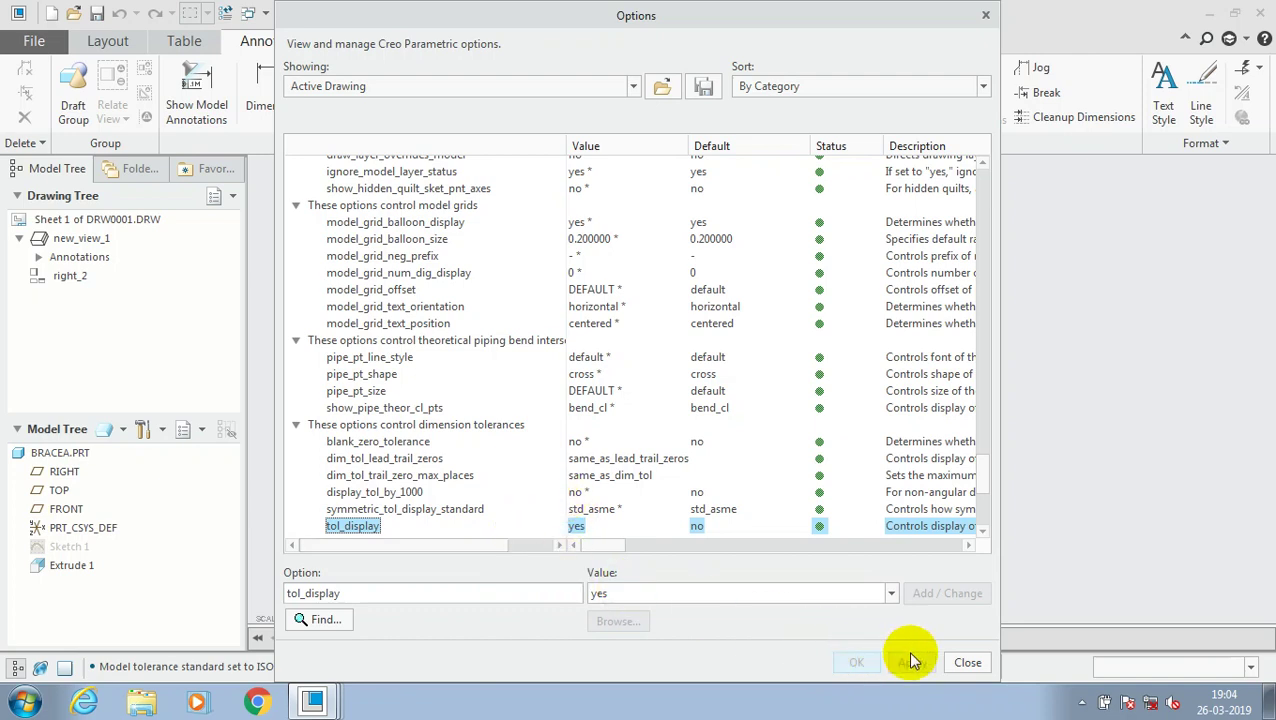
pyautogui.click(966, 662)
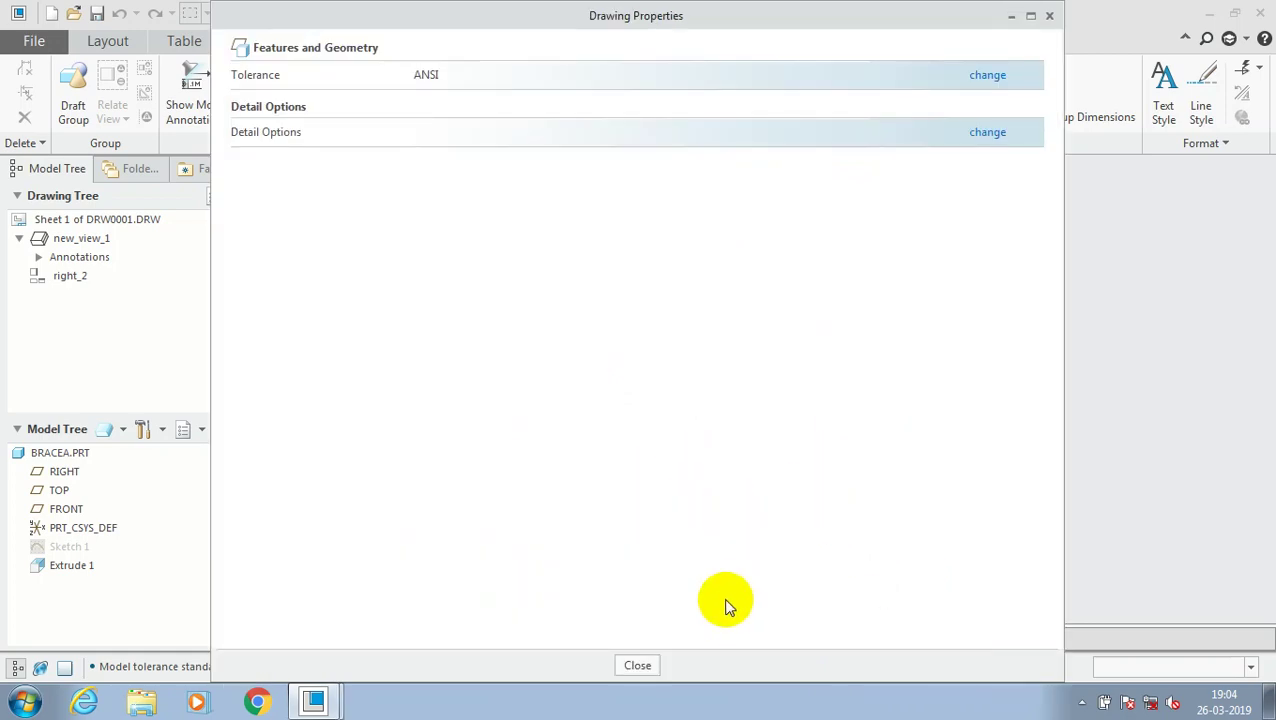
# Step: Give the R0.25 radius a Limits tolerance so it reads R0.24-0.26
pyautogui.click(641, 665)
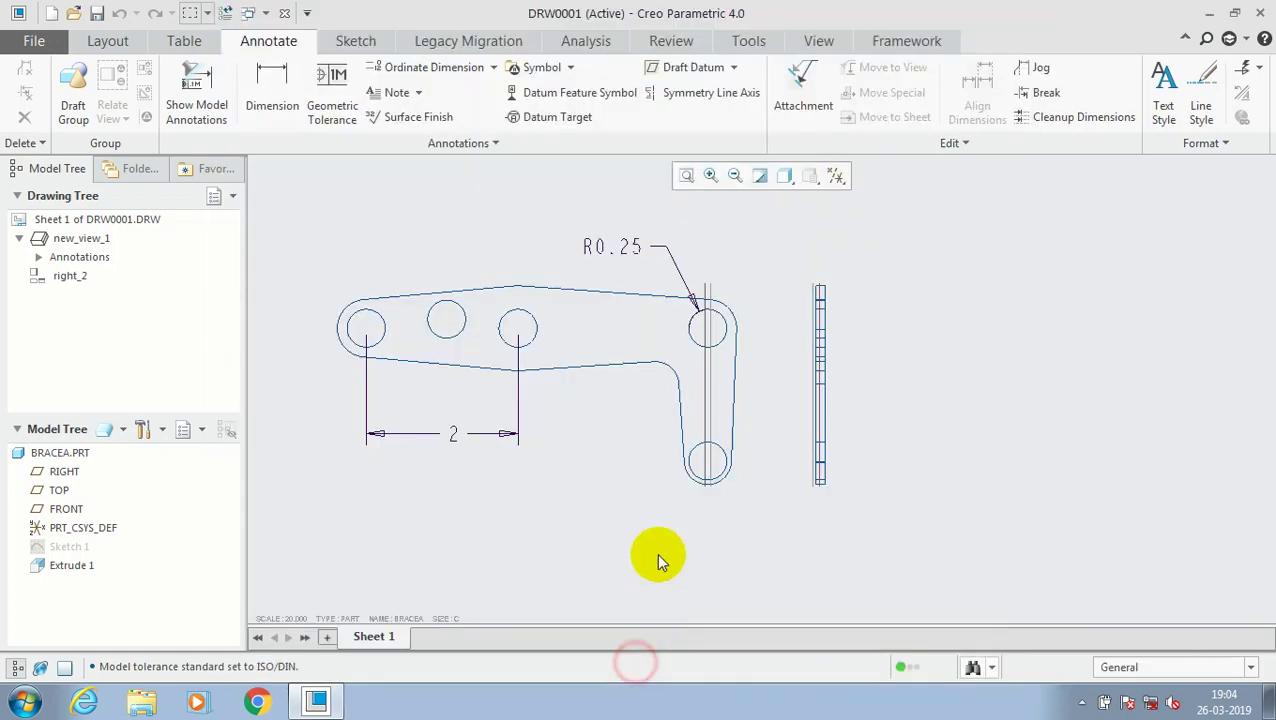
pyautogui.click(461, 436)
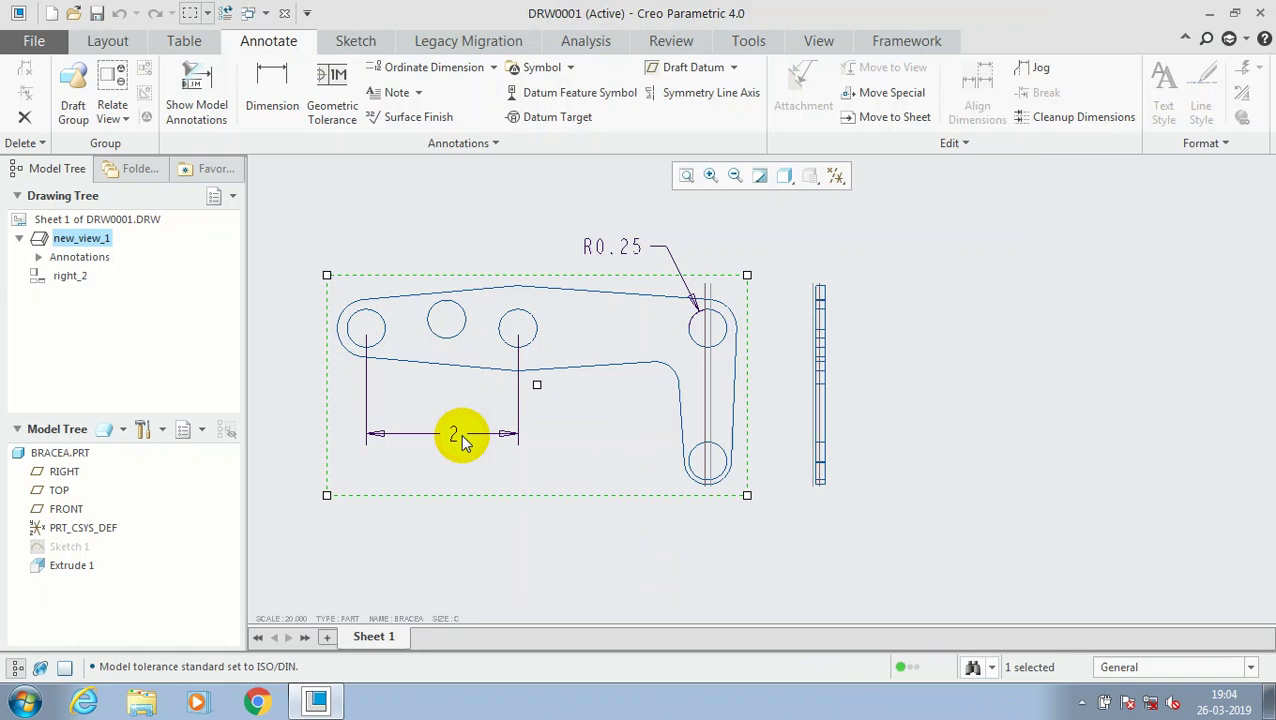
pyautogui.click(617, 249)
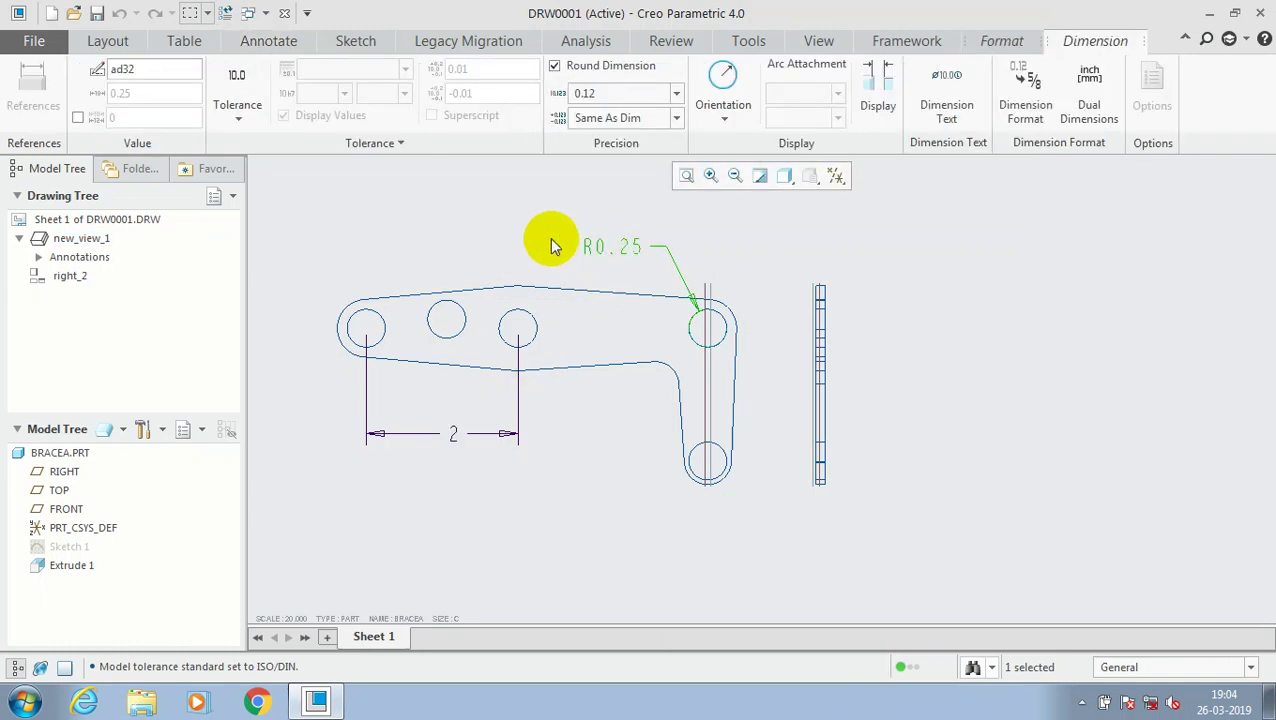
pyautogui.click(242, 120)
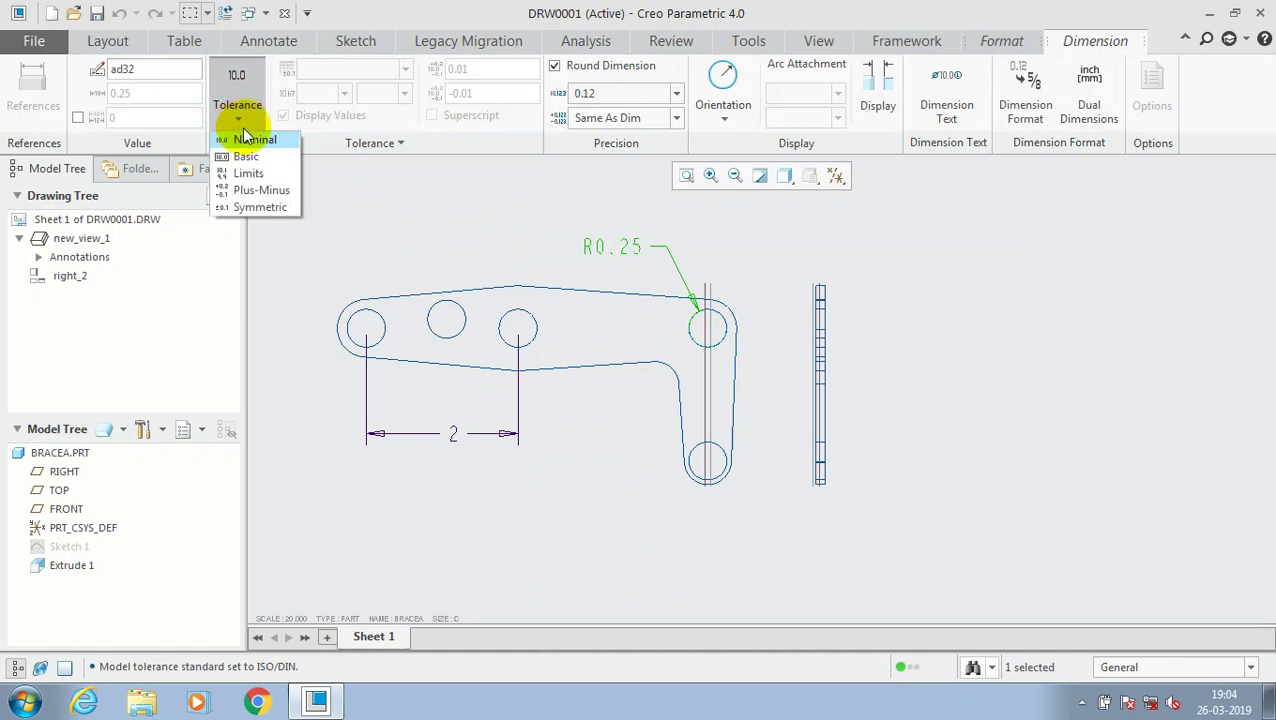
pyautogui.click(250, 174)
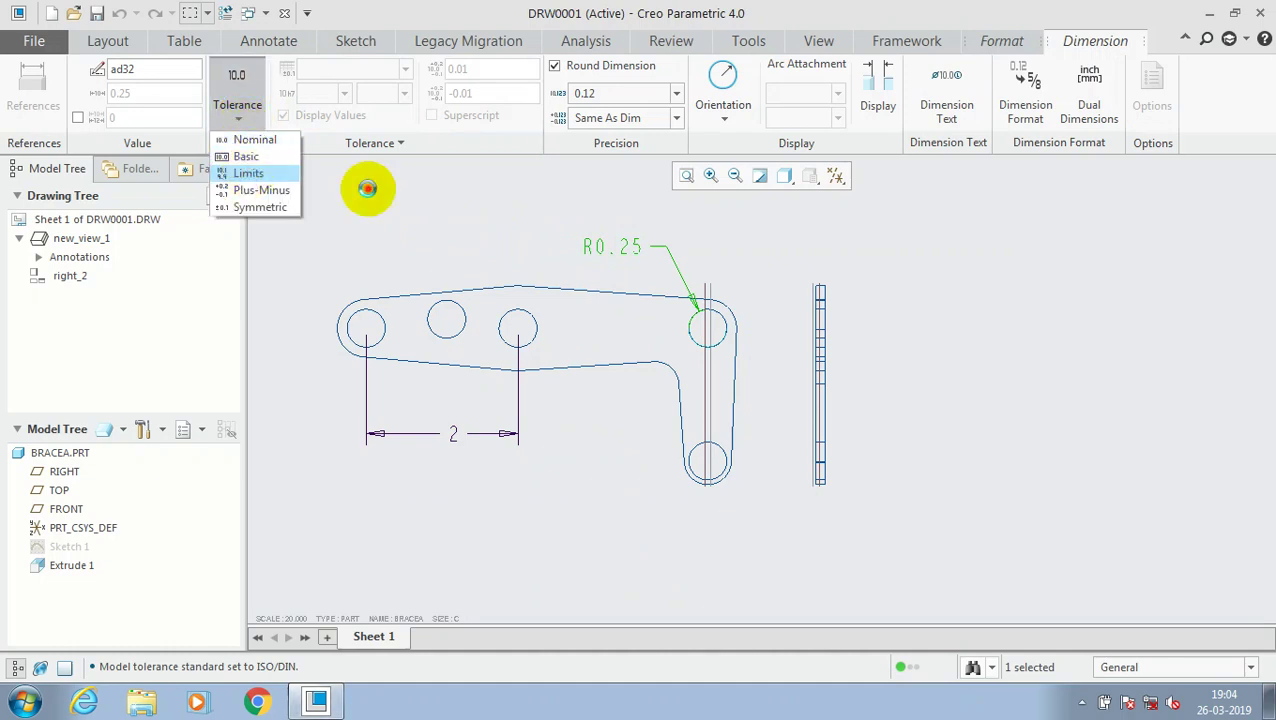
pyautogui.click(368, 188)
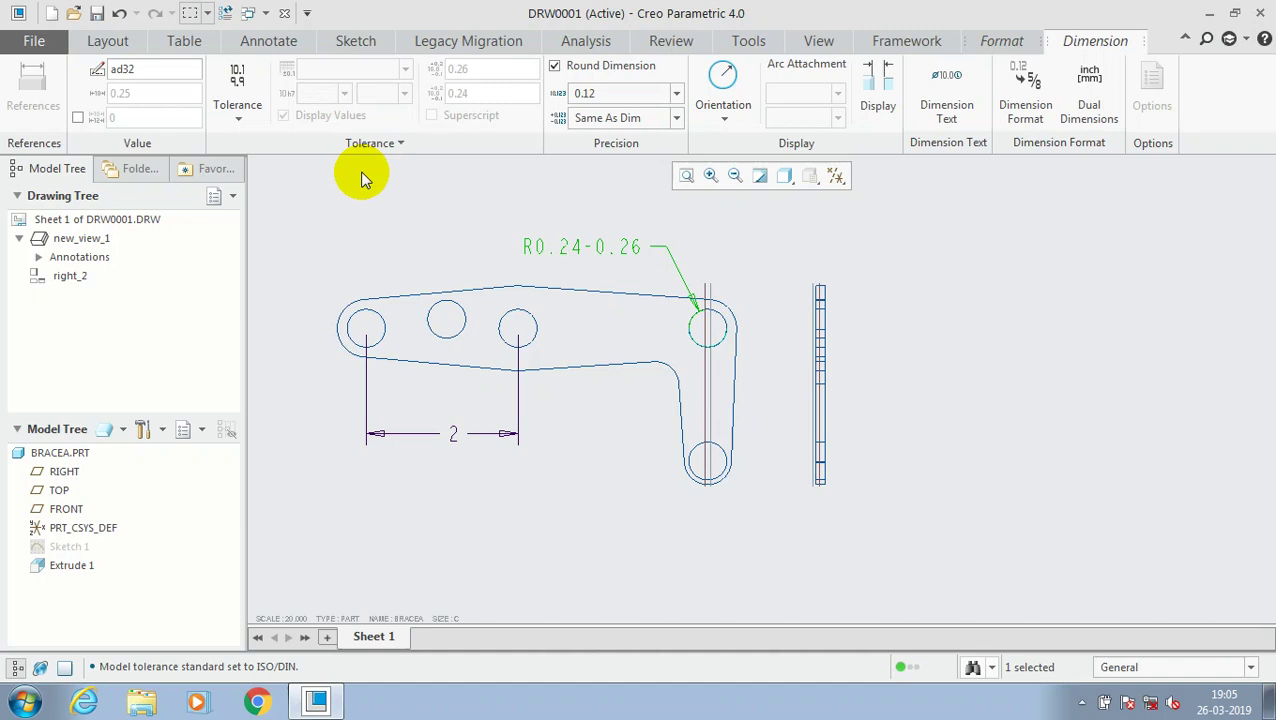
# Step: Switch the radius to a Plus-Minus tolerance with an upper value of 0.5
pyautogui.click(248, 137)
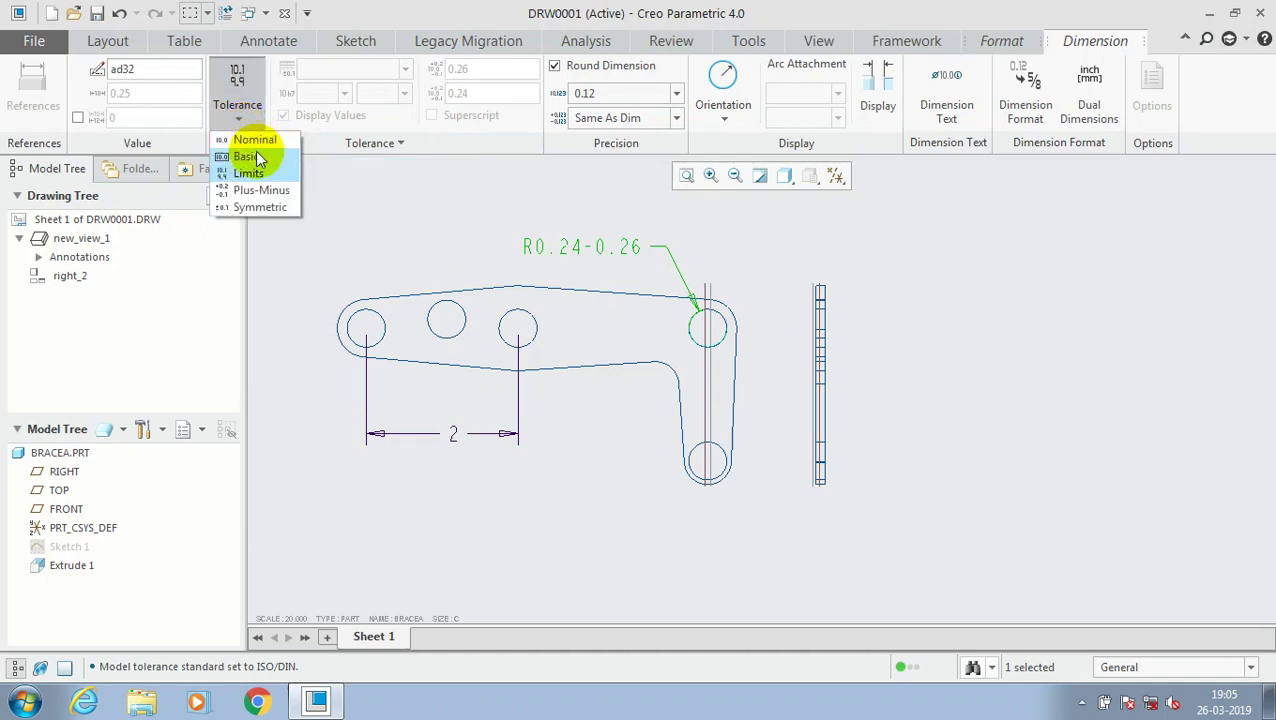
pyautogui.click(261, 190)
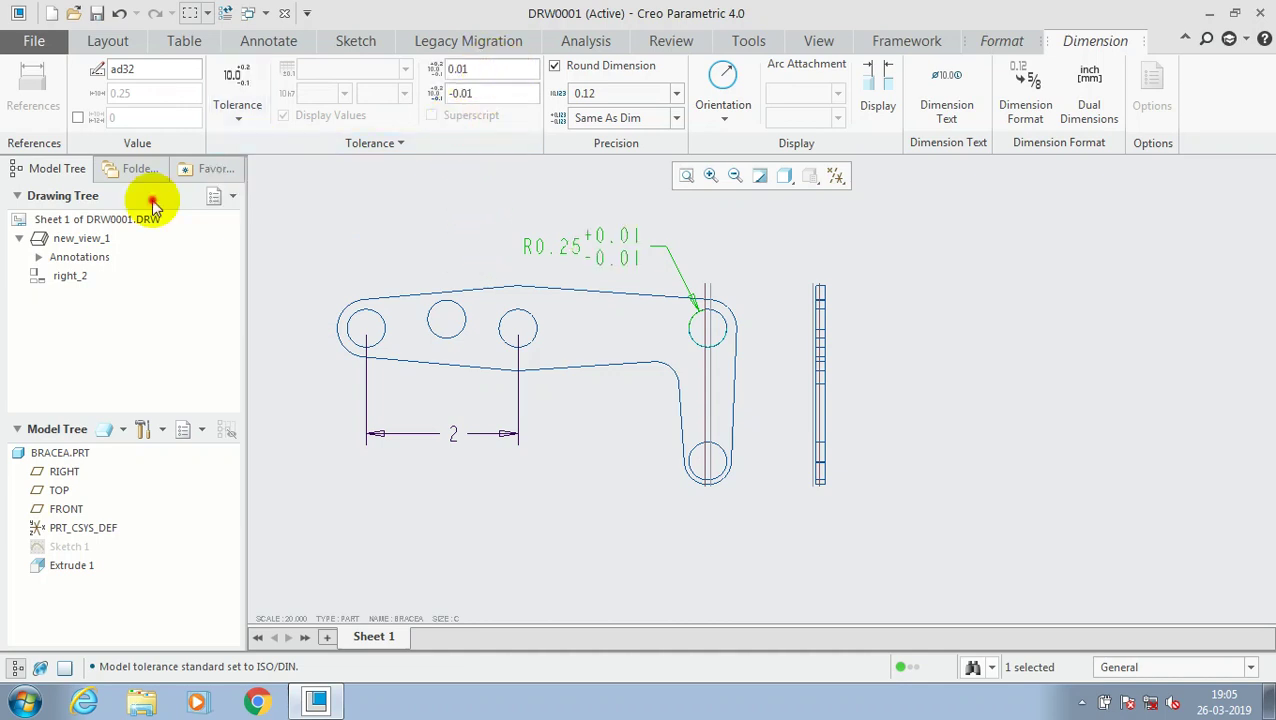
pyautogui.press('BackSpace')
pyautogui.press('BackSpace')
pyautogui.press('BackSpace')
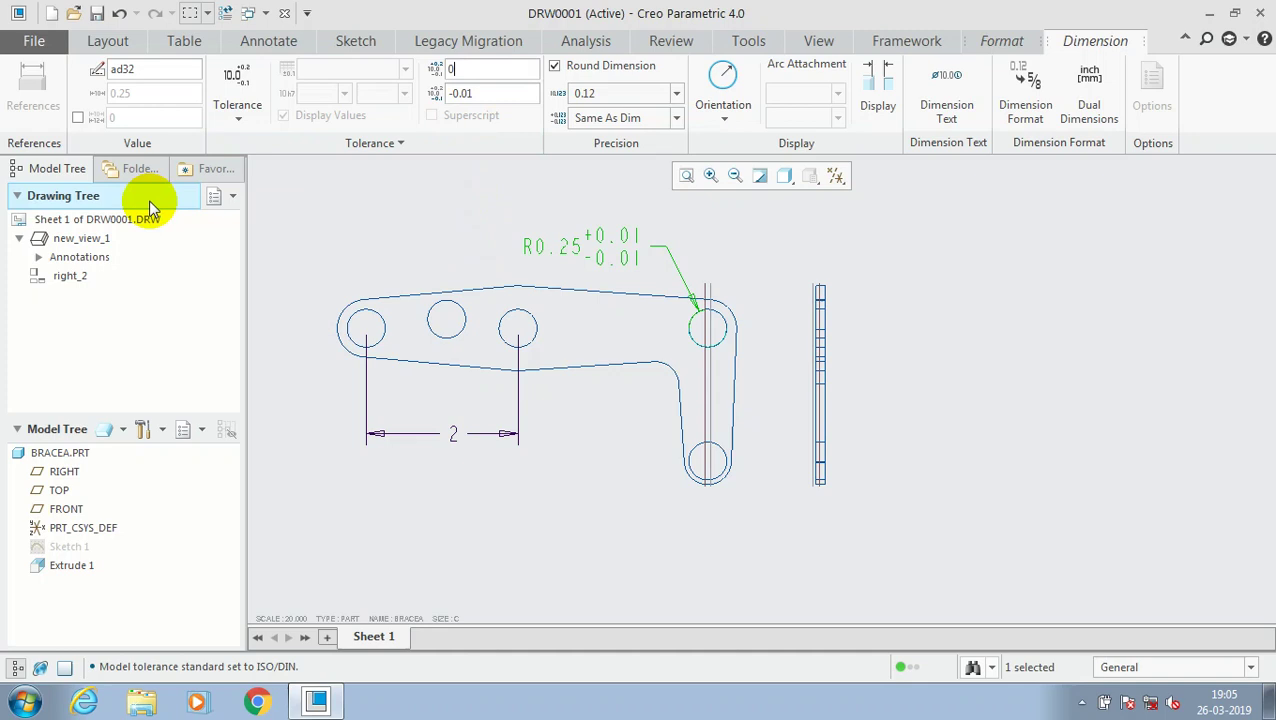
pyautogui.write('0.5')
pyautogui.press('Return')
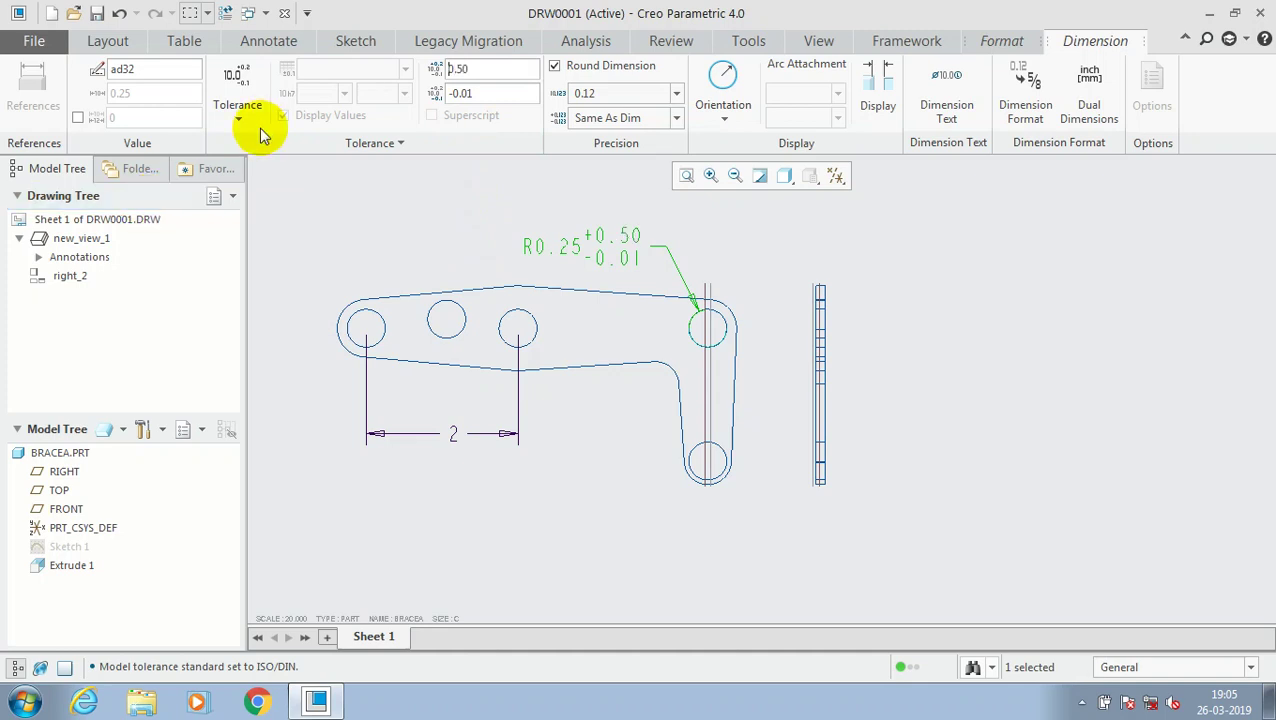
pyautogui.click(354, 212)
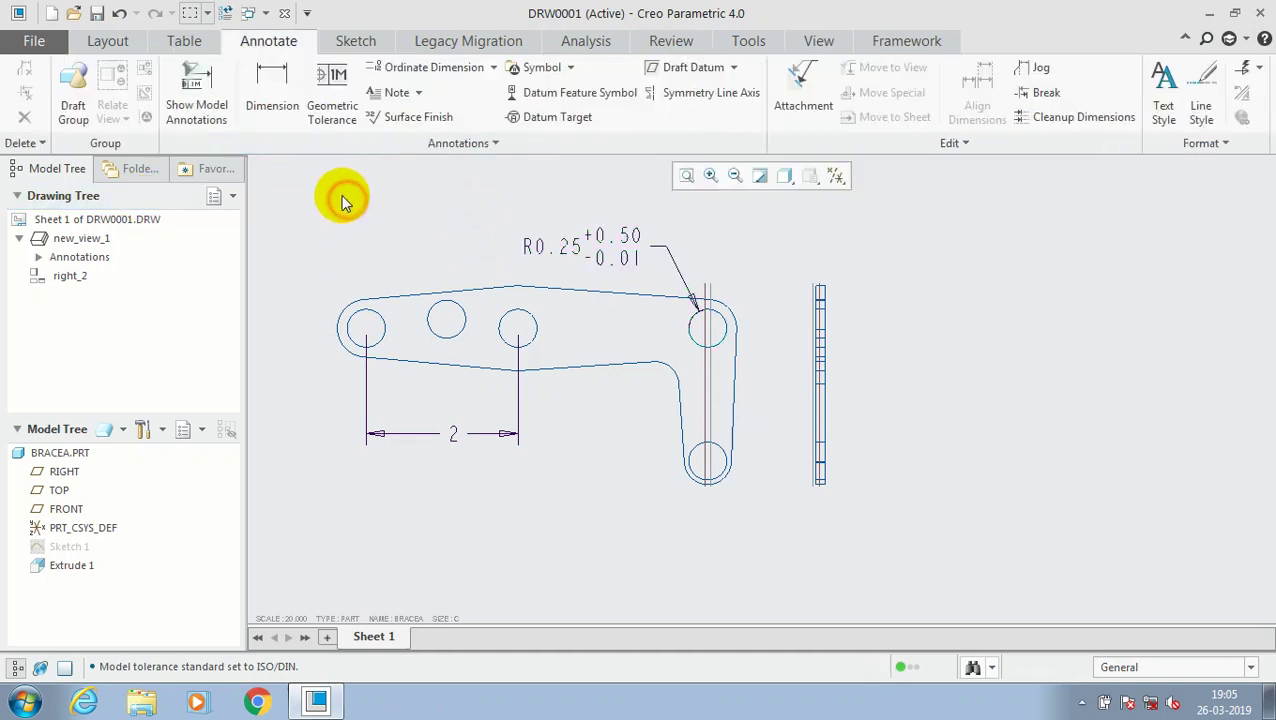
# Step: Set the 2 spacing dimension's tolerance type to Symmetric, showing ±0.01
pyautogui.click(485, 434)
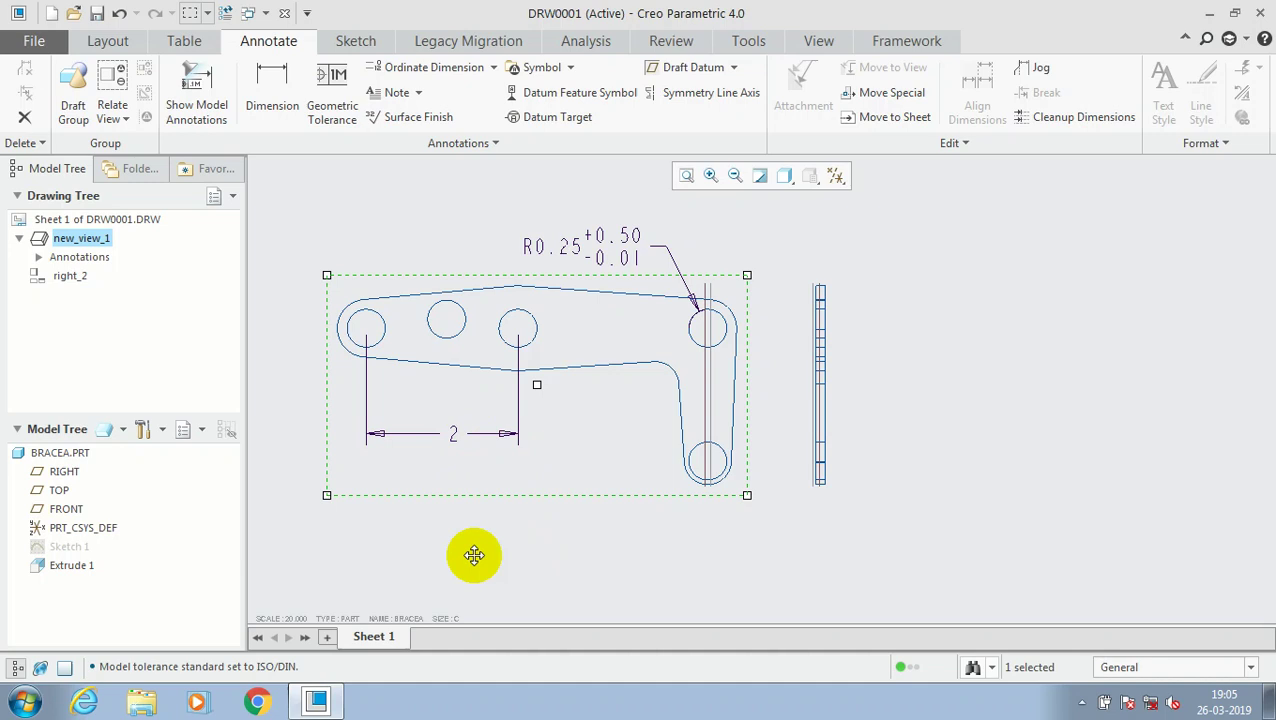
pyautogui.click(470, 520)
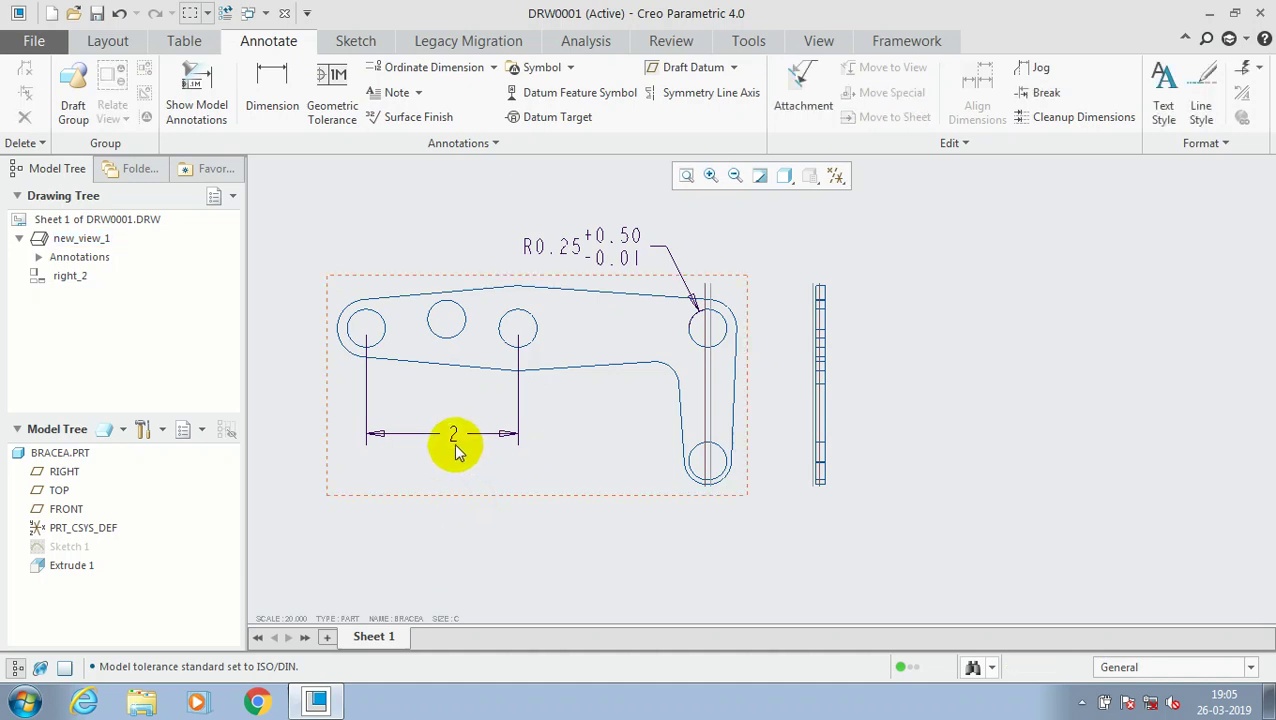
pyautogui.click(453, 440)
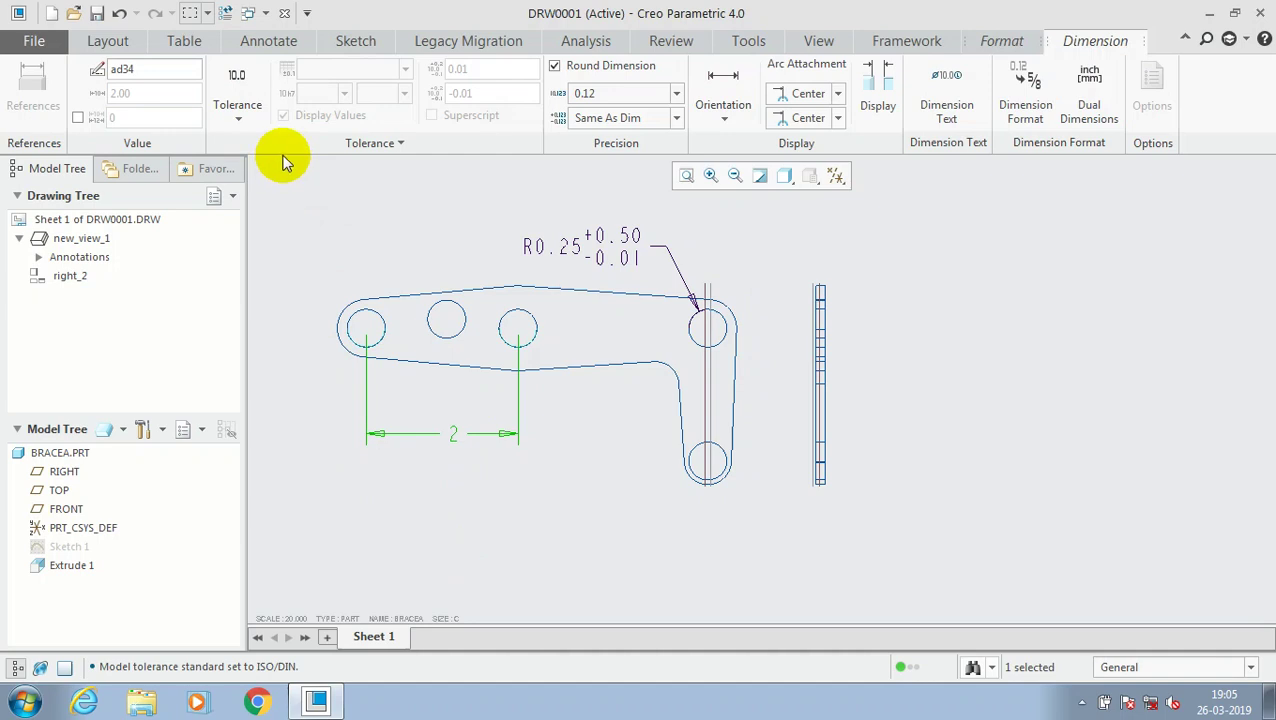
pyautogui.click(239, 119)
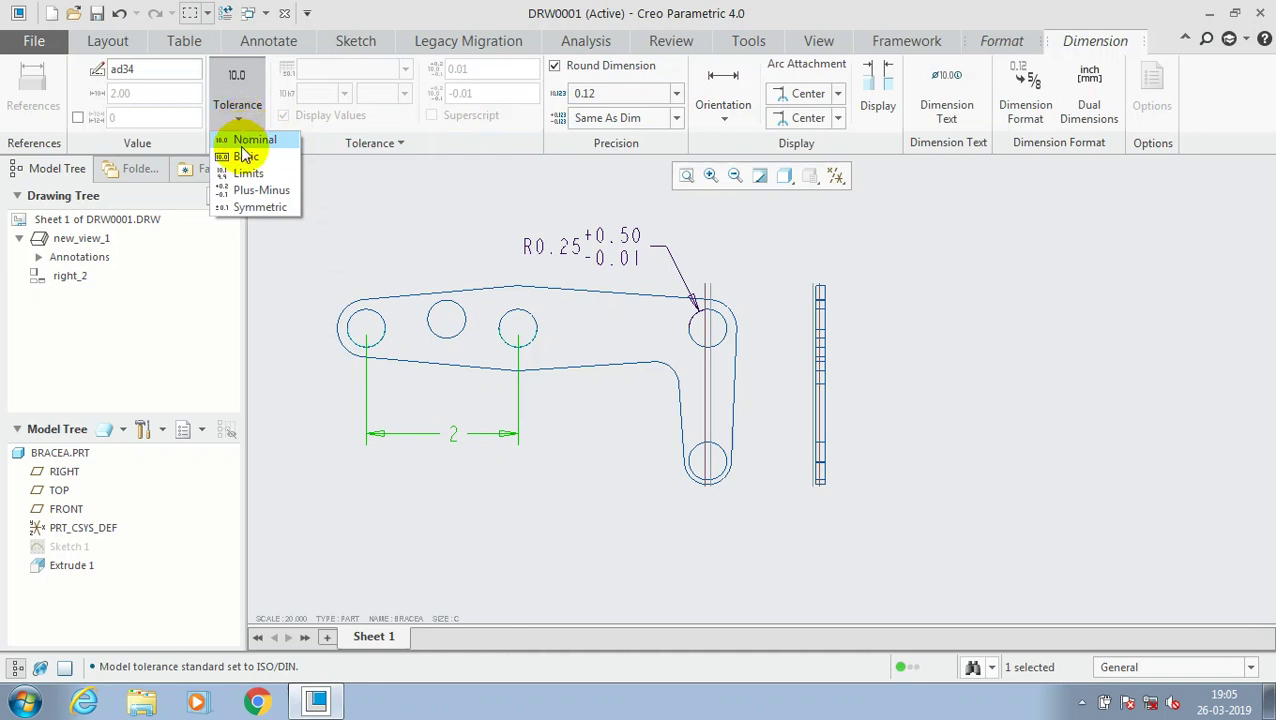
pyautogui.click(257, 208)
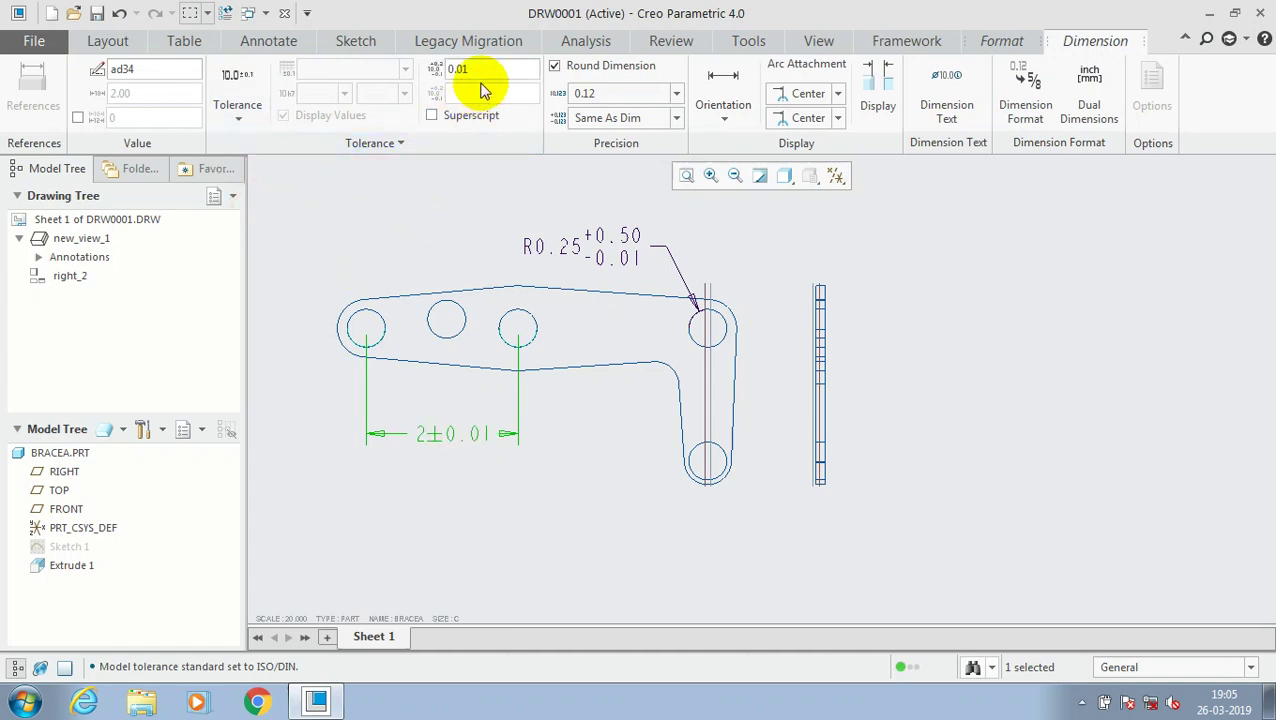
pyautogui.click(488, 72)
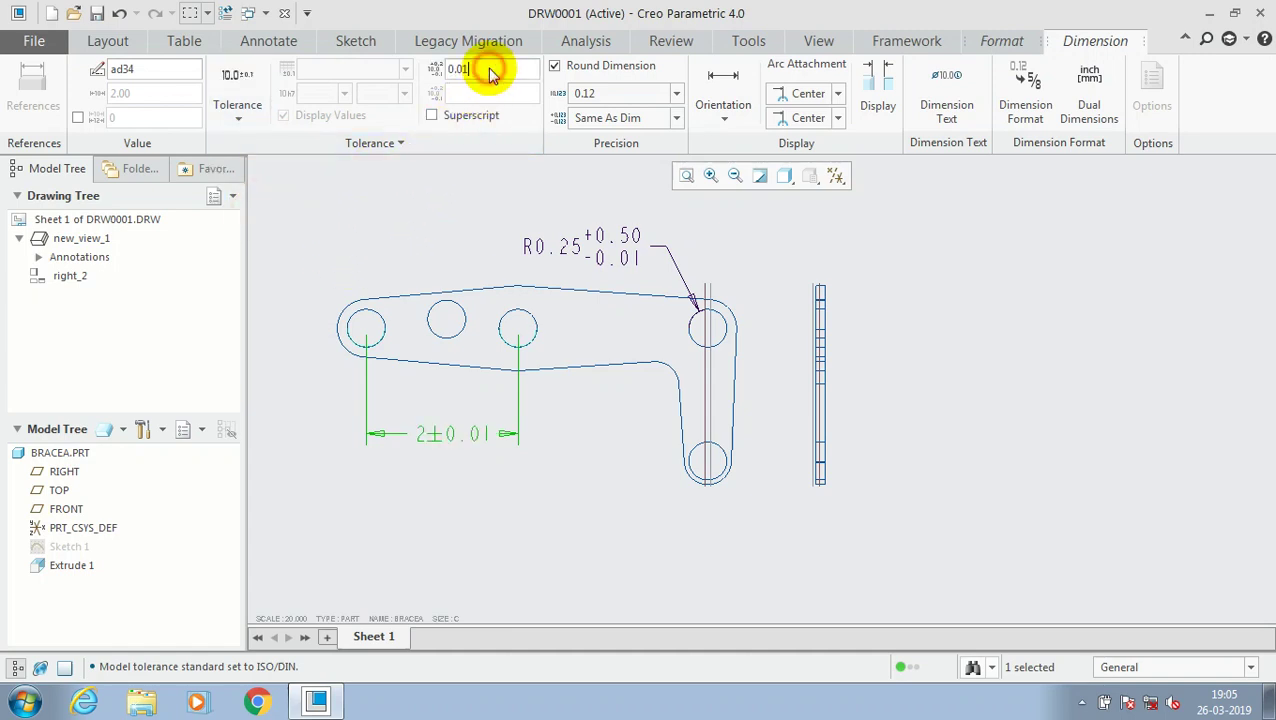